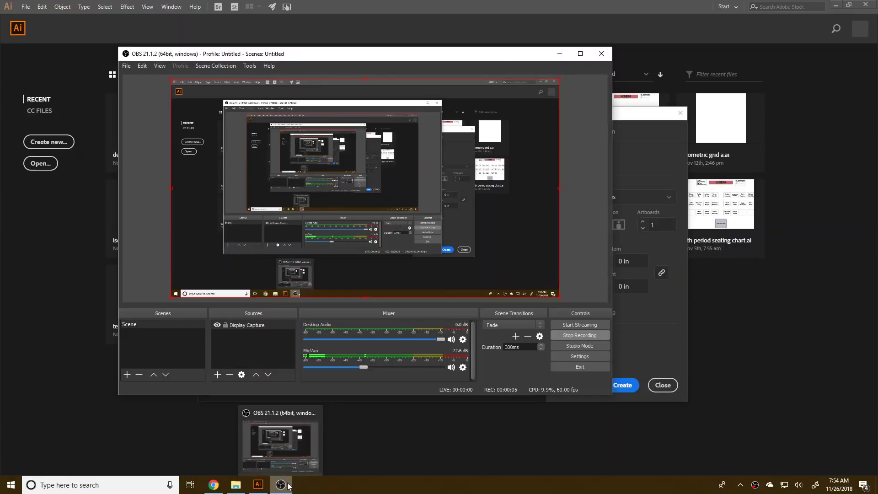
# Step: Create a new 5 × 5 in portrait document from the recent custom preset and decline switching to the Touch workspace
pyautogui.click(368, 440)
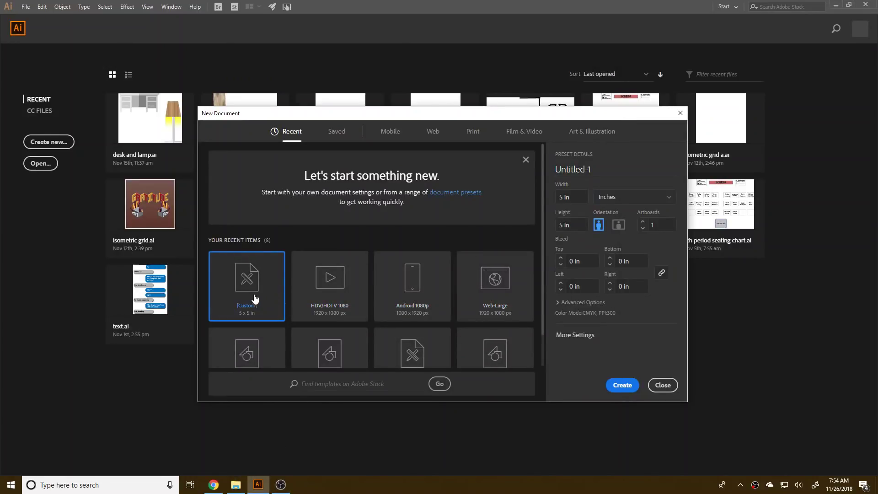
pyautogui.moveTo(336, 118); pyautogui.dragTo(216, 79)
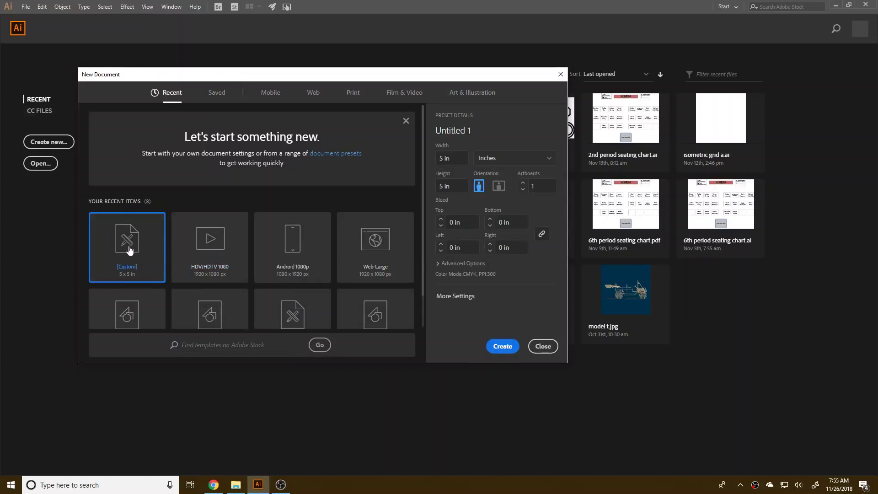
pyautogui.click(539, 347)
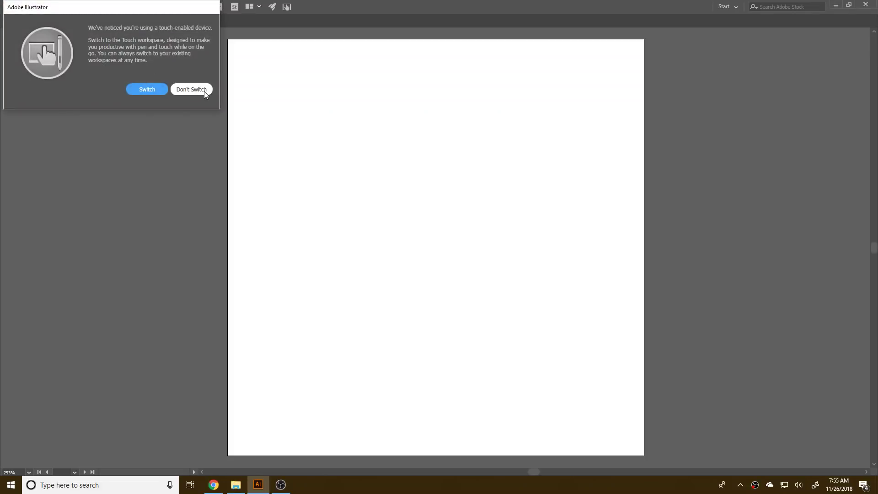
pyautogui.click(204, 91)
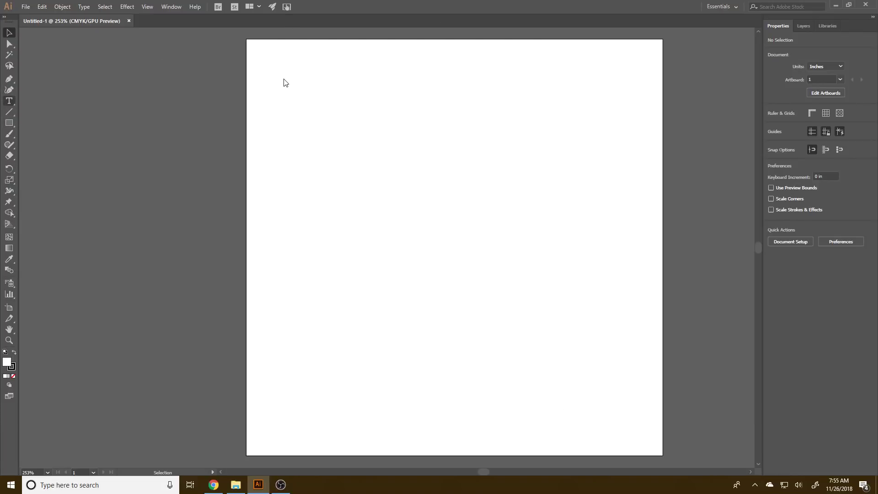
# Step: Place a single line of point-type placeholder text near the artboard's upper-left corner and deselect it
pyautogui.click(268, 70)
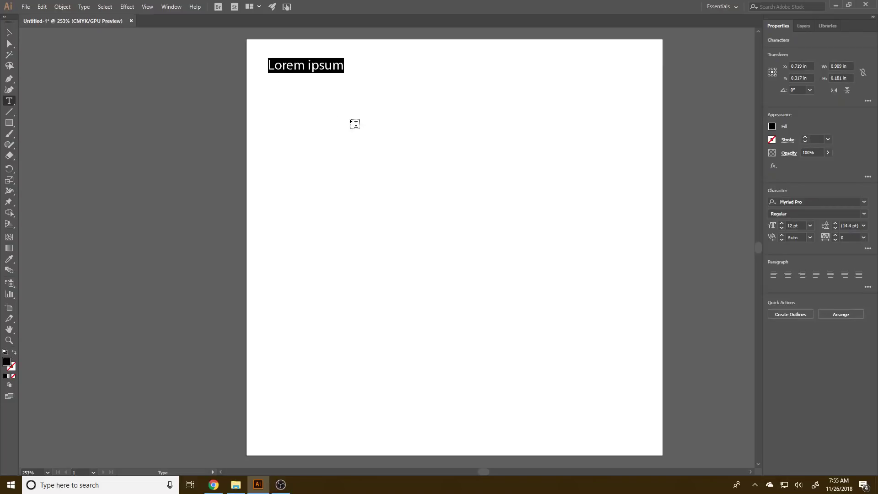
pyautogui.click(9, 33)
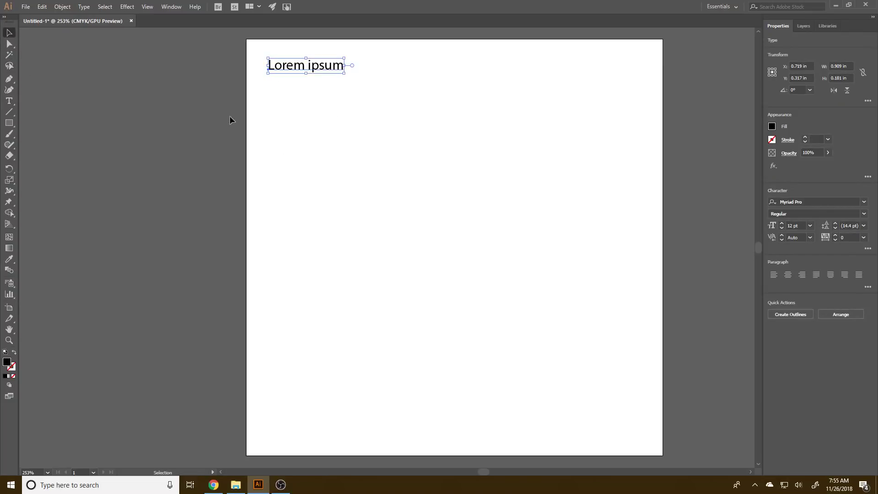
pyautogui.click(295, 125)
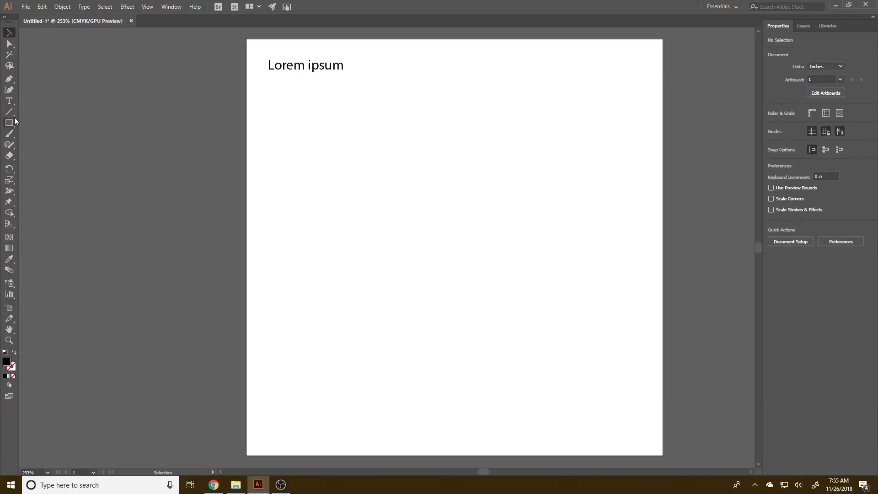
pyautogui.click(9, 90)
pyautogui.click(273, 117)
pyautogui.hotkey('ctrl', 'z')
# Step: Draw three placeholder area-type boxes on the artboard, about 2.48 × 1.13 in, 2.59 × 1.86 in and 0.74 × 1.19 in
pyautogui.click(9, 101)
pyautogui.moveTo(275, 98); pyautogui.dragTo(482, 193)
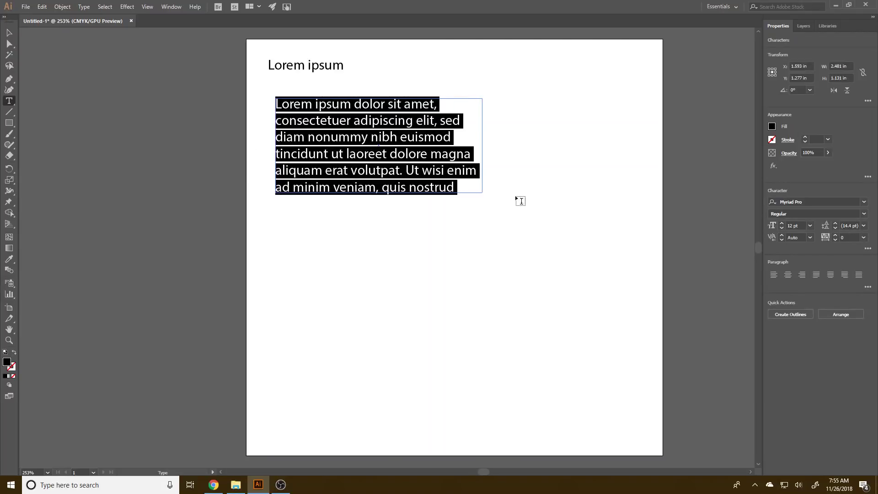
pyautogui.press('Escape')
pyautogui.moveTo(373, 248); pyautogui.dragTo(590, 404)
pyautogui.press('Escape')
pyautogui.moveTo(569, 123); pyautogui.dragTo(506, 222)
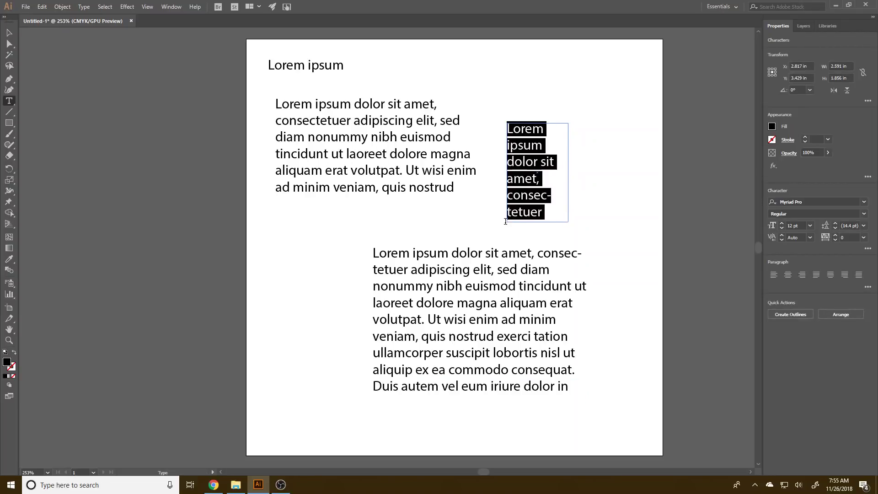
pyautogui.press('Escape')
# Step: Draw an area-type box about 1.29 × 1.89 in overlapping the artboard's right edge, and delete it
pyautogui.moveTo(620, 167); pyautogui.dragTo(726, 325)
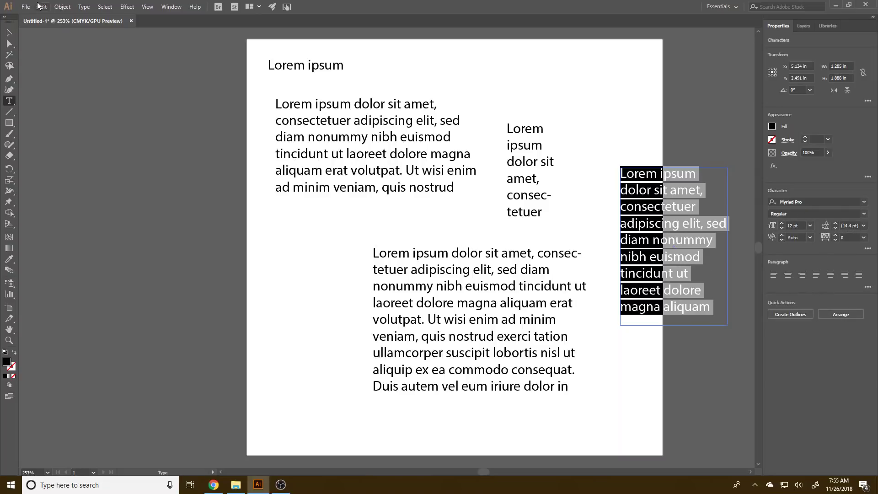
pyautogui.click(9, 33)
pyautogui.press('Delete')
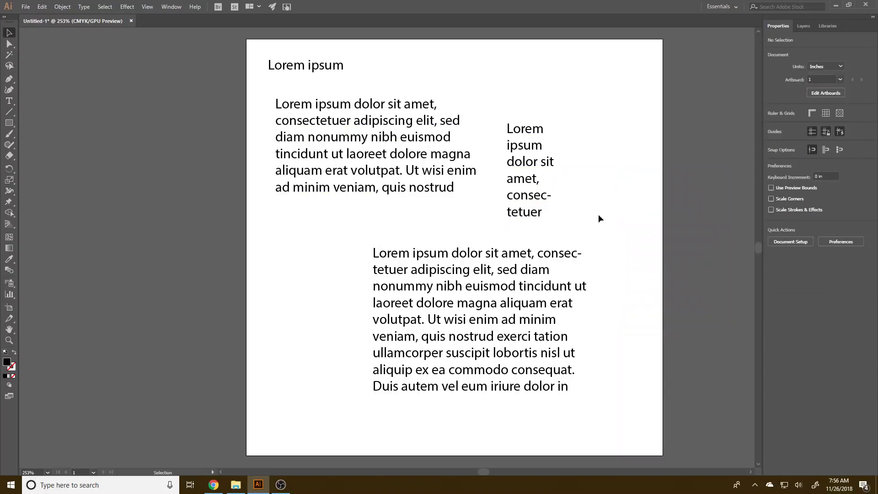
# Step: Try centre, right and justify-with-last-line-left alignment on the narrow text box beside the upper paragraph
pyautogui.click(556, 197)
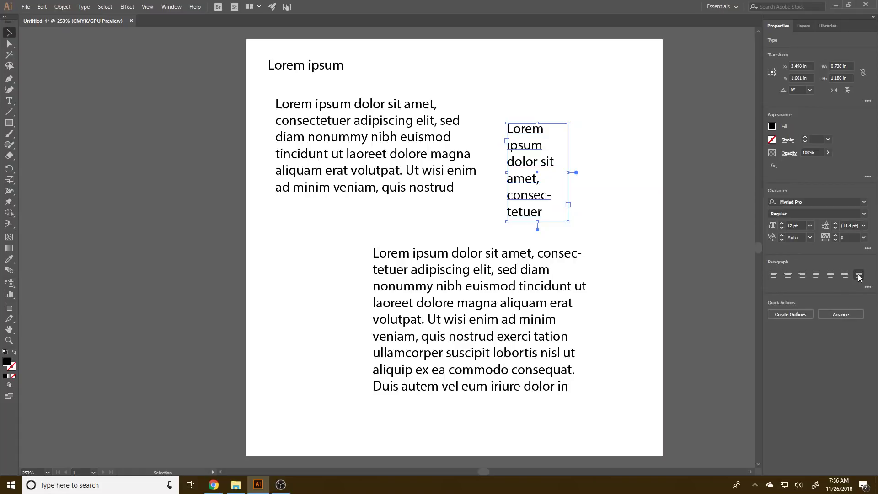
pyautogui.click(788, 275)
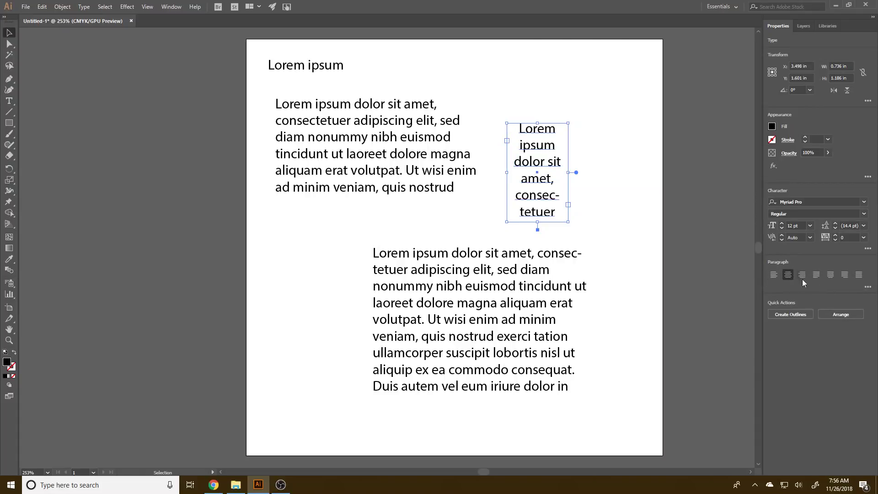
pyautogui.click(802, 275)
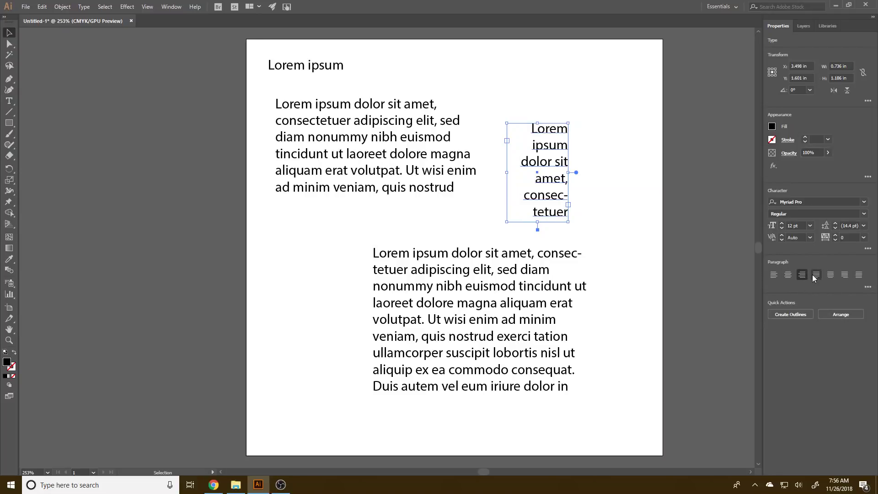
pyautogui.click(816, 275)
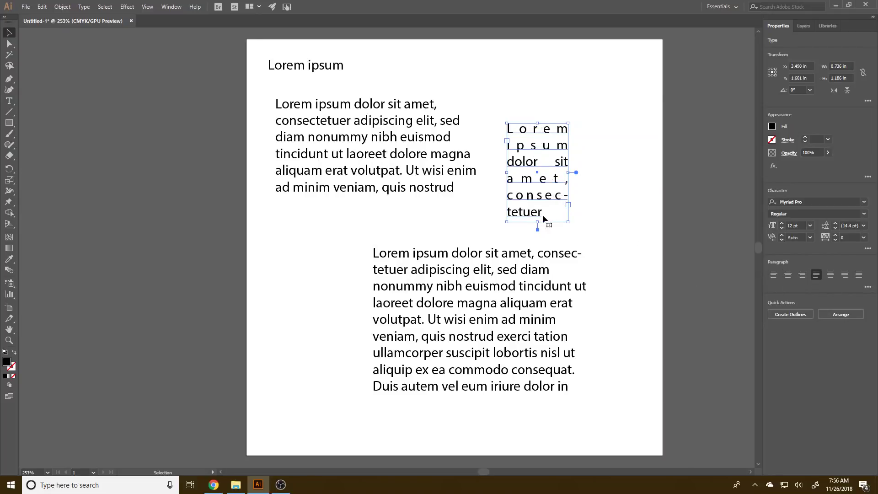
# Step: Widen the narrow text box to about 0.95 in and try justifying with last line centred, last line right and all lines
pyautogui.moveTo(567, 171); pyautogui.dragTo(615, 172)
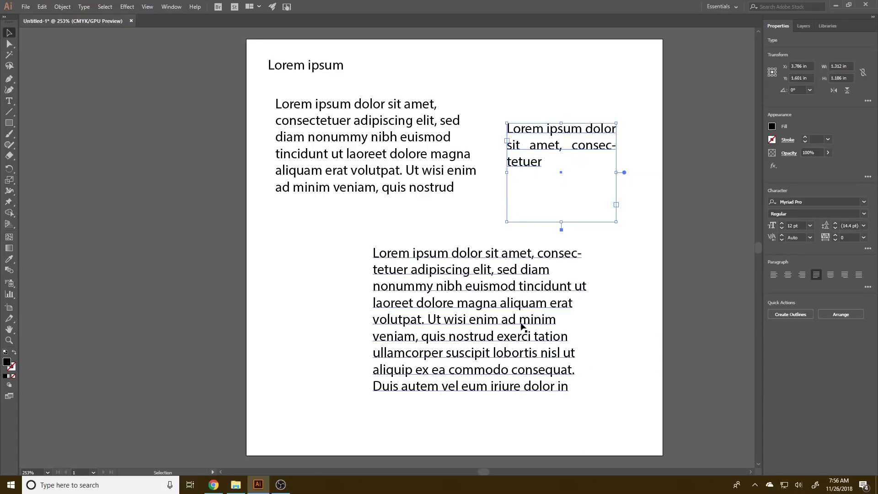
pyautogui.moveTo(617, 172); pyautogui.dragTo(585, 172)
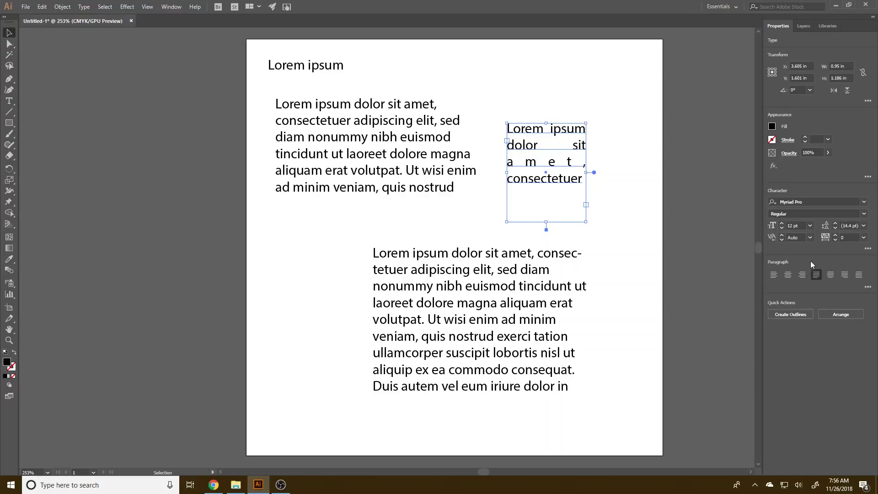
pyautogui.click(830, 274)
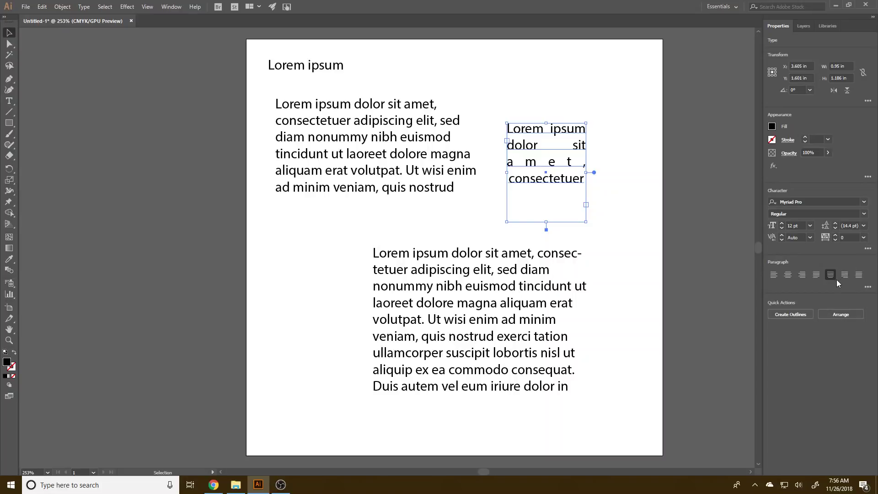
pyautogui.click(844, 275)
pyautogui.click(858, 275)
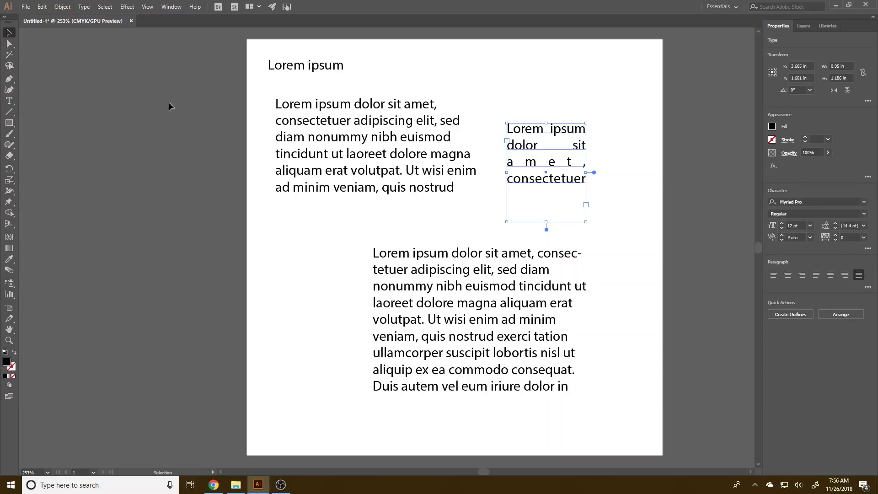
# Step: Delete the three area-type boxes and the single line of point text, emptying the artboard
pyautogui.press('Delete')
pyautogui.click(419, 290)
pyautogui.press('Delete')
pyautogui.click(377, 117)
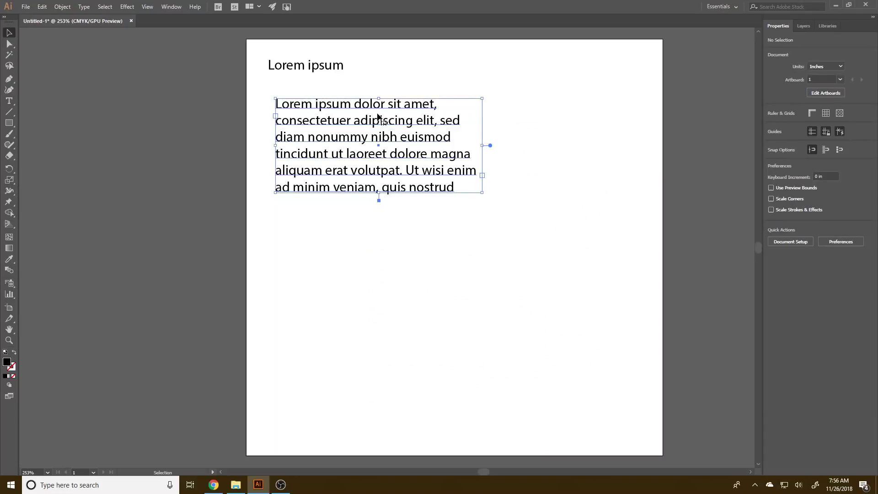
pyautogui.press('Delete')
pyautogui.click(337, 70)
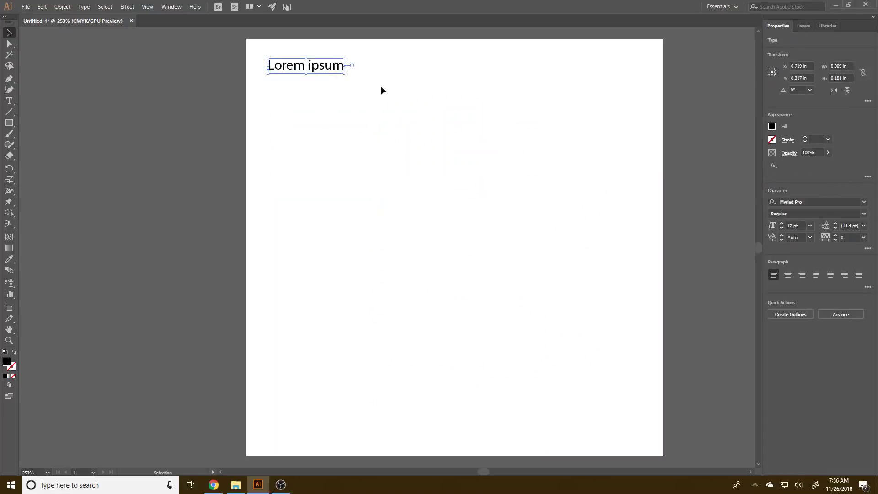
pyautogui.press('Delete')
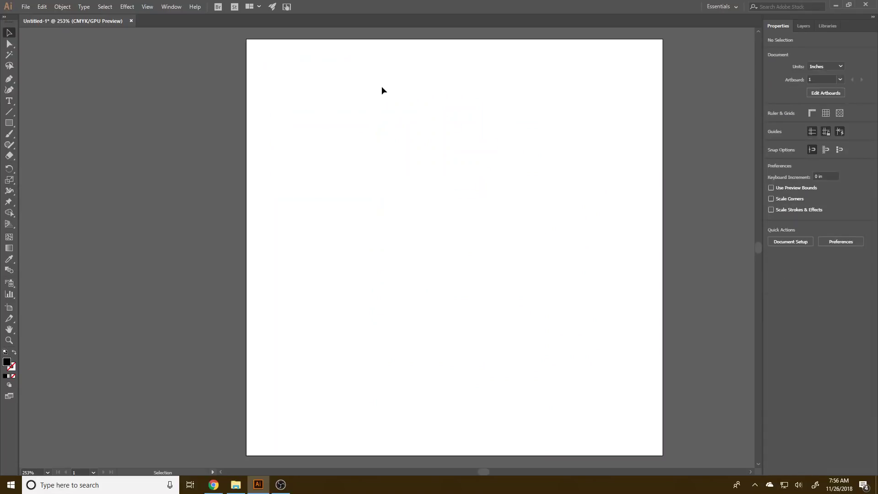
# Step: Draw a rectangle about 4.77 × 0.9 in across the upper part of the artboard
pyautogui.click(13, 124)
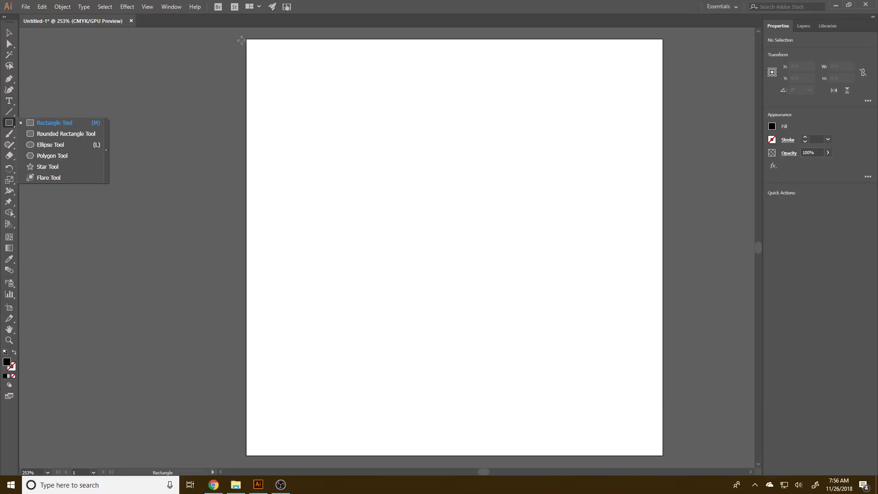
pyautogui.moveTo(258, 51); pyautogui.dragTo(654, 125)
pyautogui.click(9, 32)
# Step: Set the rectangle's fill to none and its stroke to black
pyautogui.click(770, 127)
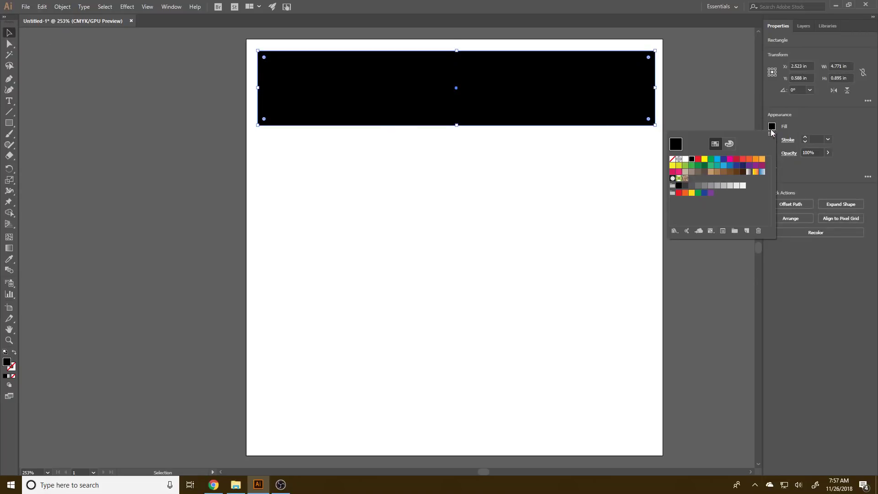
pyautogui.click(672, 165)
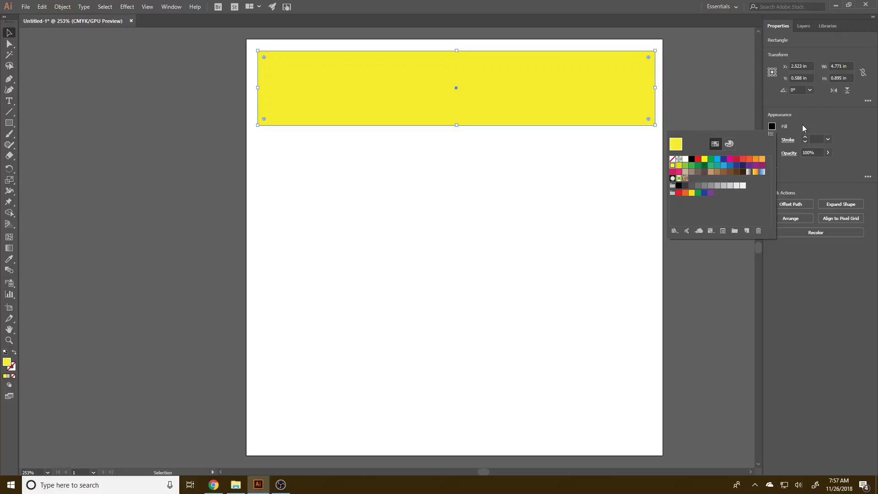
pyautogui.click(672, 159)
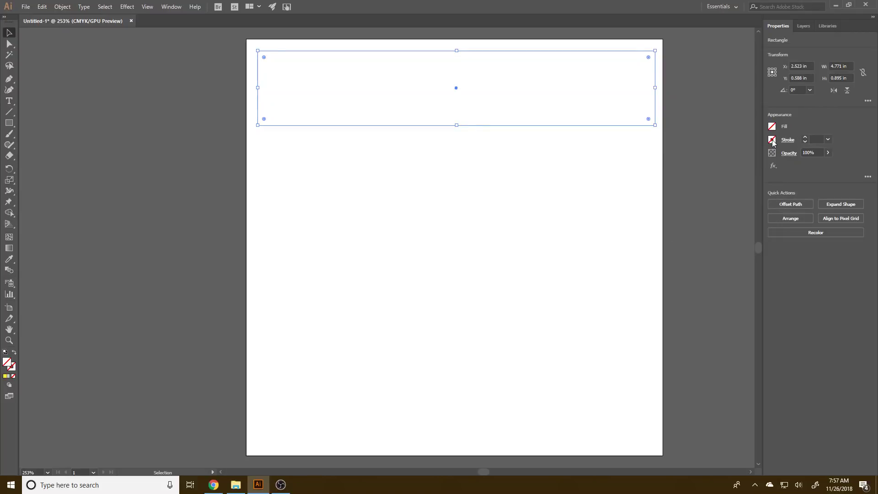
pyautogui.click(771, 139)
pyautogui.click(691, 171)
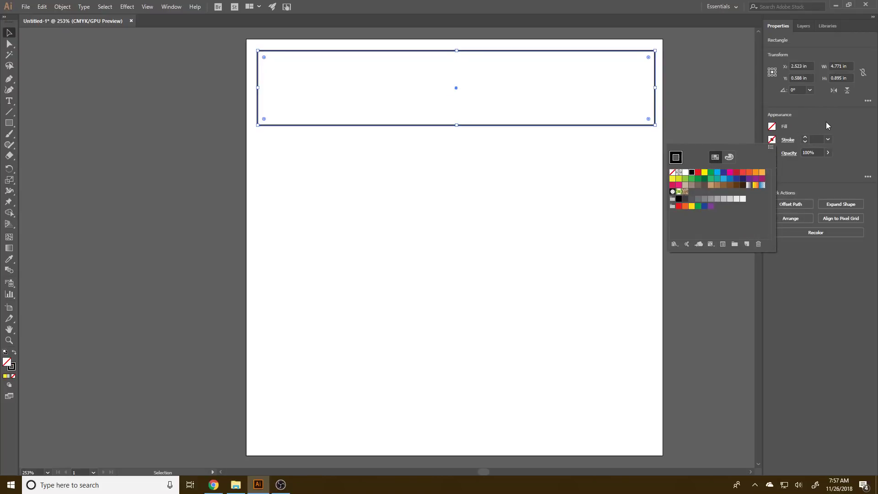
pyautogui.click(825, 121)
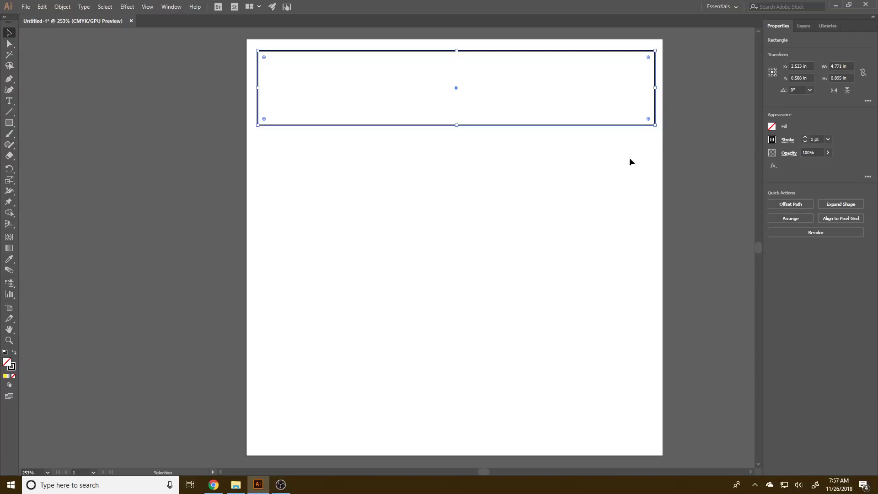
# Step: Move the rectangle so that it is centred horizontally on the artboard at X 2.5 in, and deselect it
pyautogui.click(171, 6)
pyautogui.moveTo(147, 7)
pyautogui.click(406, 51)
pyautogui.moveTo(405, 50); pyautogui.dragTo(409, 49)
pyautogui.click(454, 230)
pyautogui.click(428, 204)
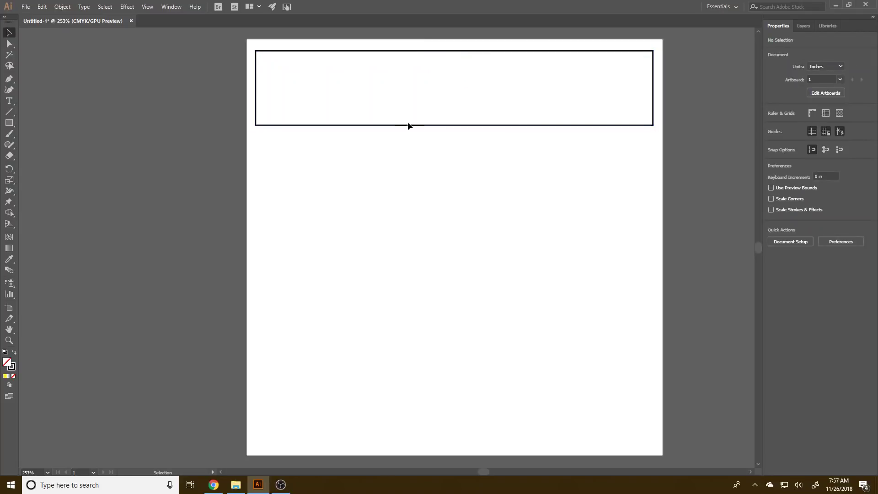
# Step: Duplicate the rectangle twice downward with even gaps and resize the lowest copy to about 2.36 × 2.65 in
pyautogui.moveTo(421, 122); pyautogui.dragTo(421, 290)
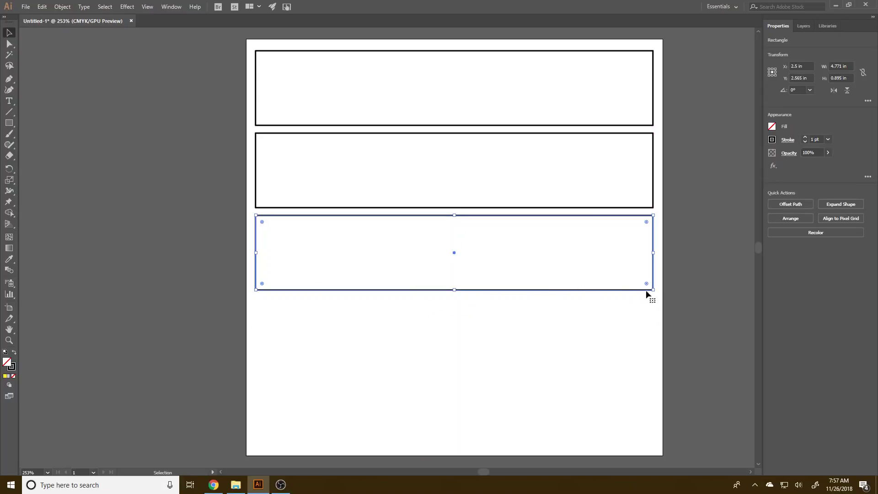
pyautogui.moveTo(652, 289); pyautogui.dragTo(452, 435)
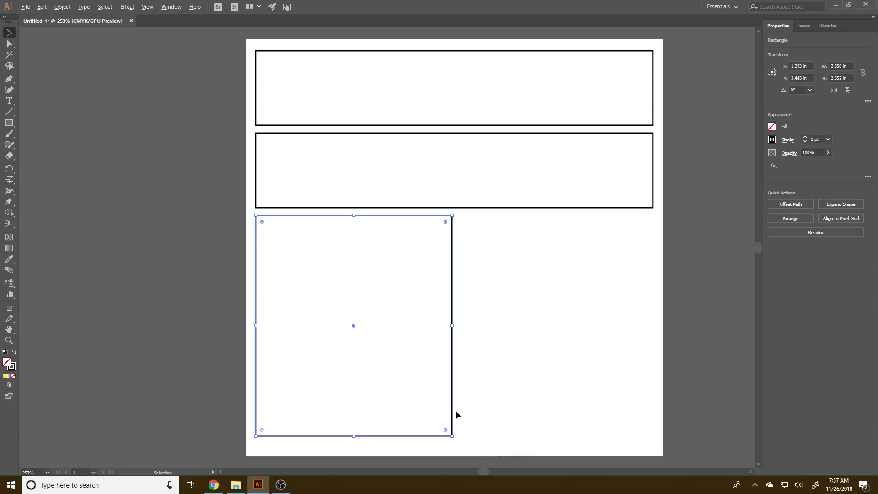
# Step: Draw a circle about 2.17 in wide beside the large lower rectangle and stretch it vertically to the rectangle's height, about 2.65 in
pyautogui.click(8, 123)
pyautogui.moveTo(8, 123); pyautogui.dragTo(59, 141)
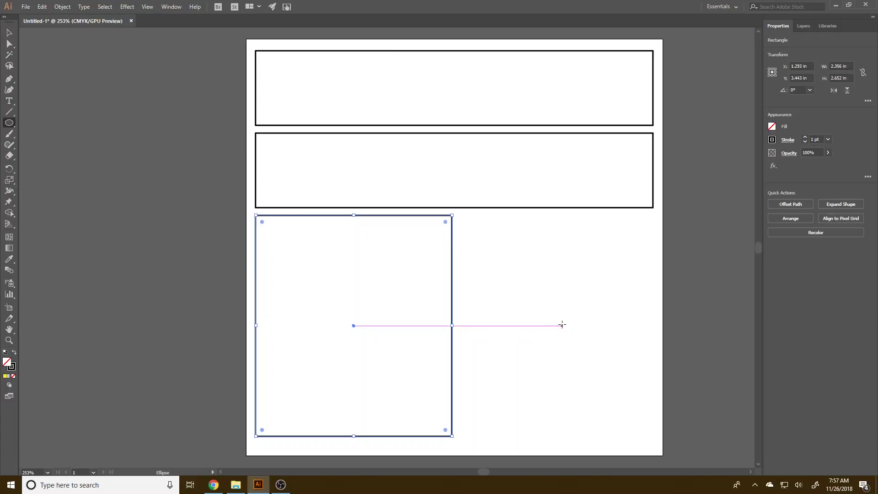
pyautogui.moveTo(567, 326); pyautogui.dragTo(642, 238)
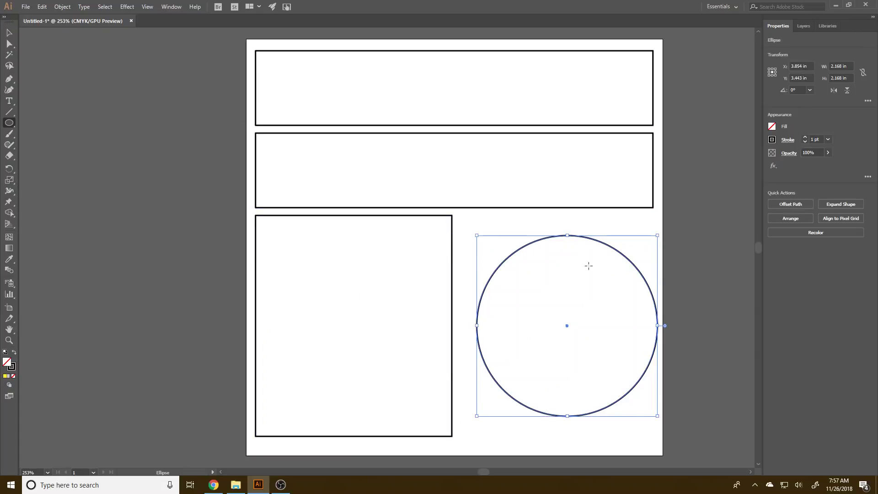
pyautogui.moveTo(567, 235); pyautogui.dragTo(566, 215)
pyautogui.moveTo(564, 414); pyautogui.dragTo(566, 435)
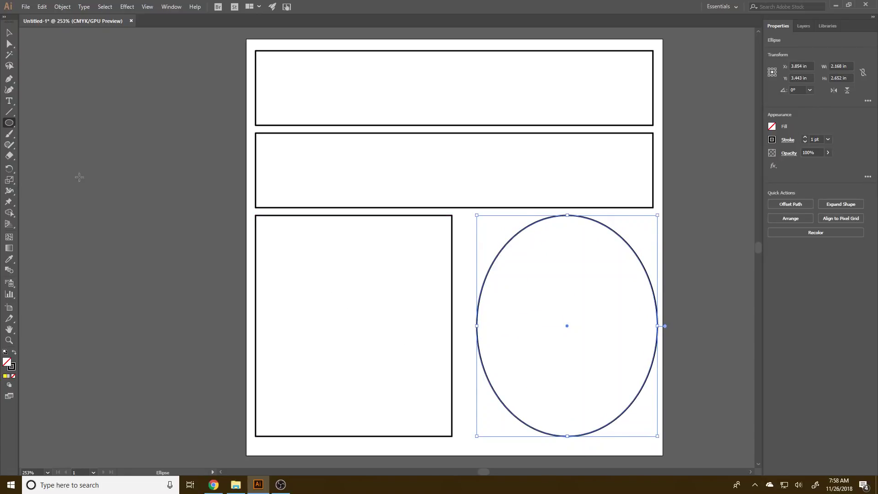
# Step: Turn the topmost rectangle into an area text box and replace its placeholder text with "THINGS THAT ARE IMPORTANT"
pyautogui.click(7, 34)
pyautogui.click(350, 51)
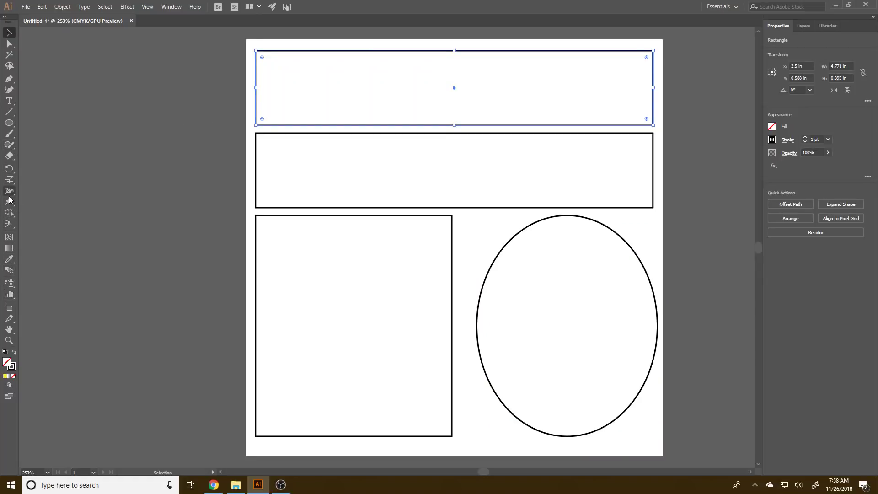
pyautogui.click(9, 100)
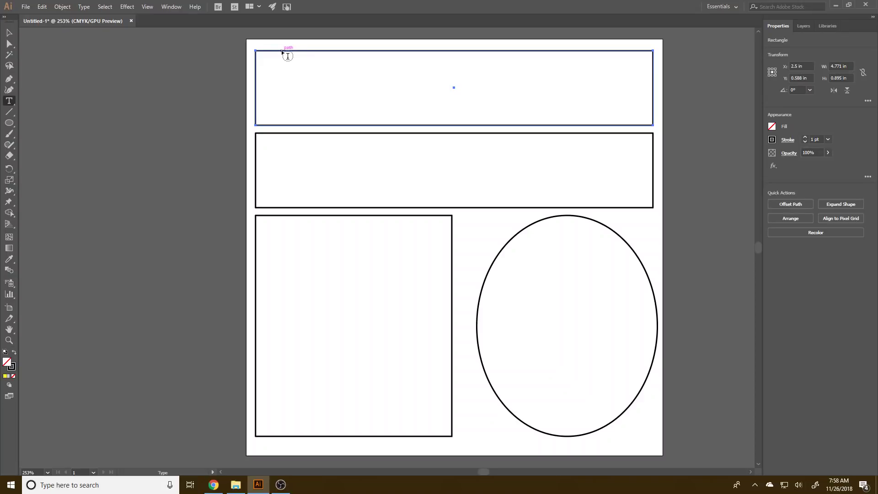
pyautogui.click(273, 55)
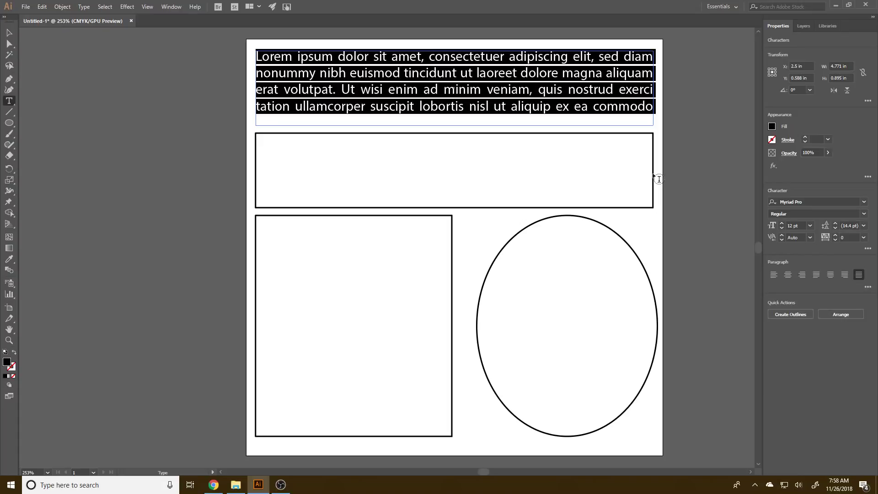
pyautogui.press('BackSpace')
pyautogui.write('THINGS THAT ARE IMPOO')
pyautogui.press('BackSpace')
pyautogui.write('RTANT')
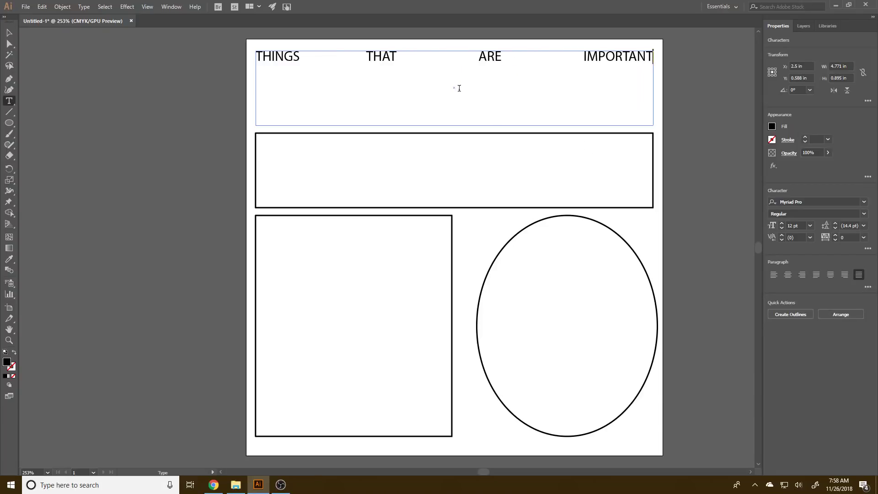
# Step: Set the whole heading "THINGS THAT ARE IMPORTANT" to 24 pt in the Lemon/Milk font
pyautogui.moveTo(642, 56); pyautogui.dragTo(247, 64)
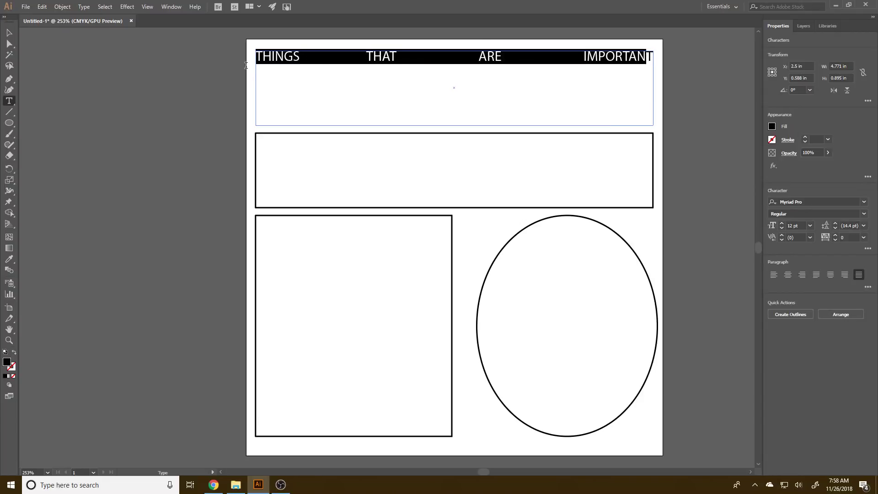
pyautogui.moveTo(650, 55); pyautogui.dragTo(238, 69)
pyautogui.click(809, 225)
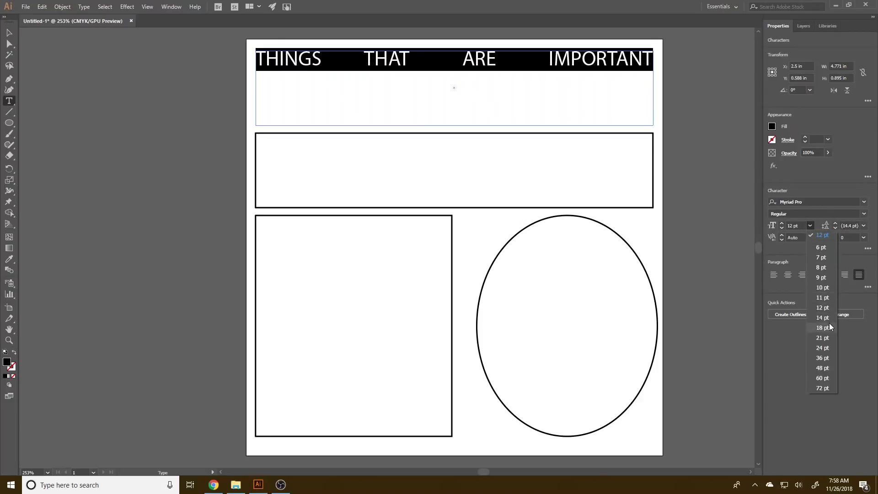
pyautogui.click(824, 352)
pyautogui.click(827, 202)
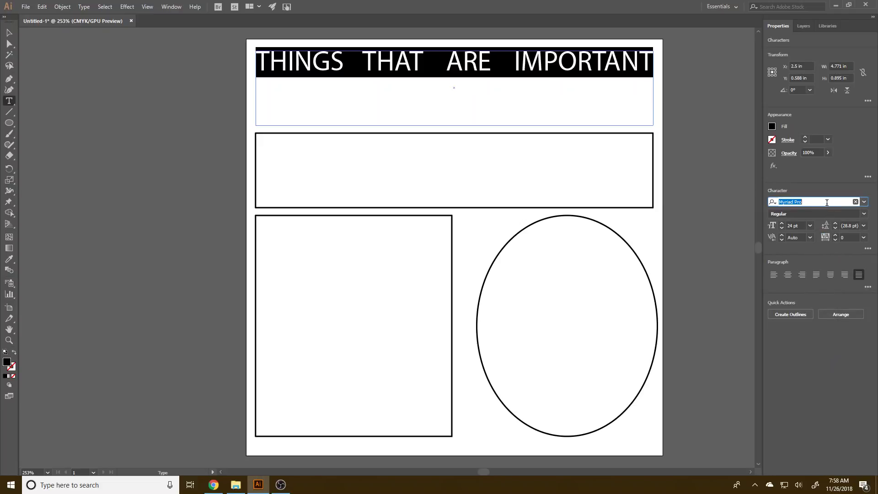
pyautogui.click(863, 201)
pyautogui.click(706, 255)
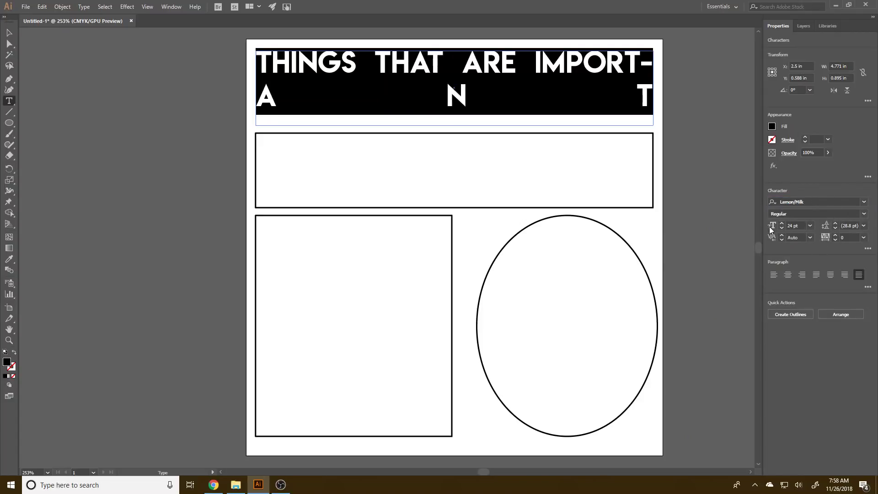
# Step: Fine-tune the heading's font size to 23.6 pt so that it fills the box width on one line
pyautogui.click(810, 226)
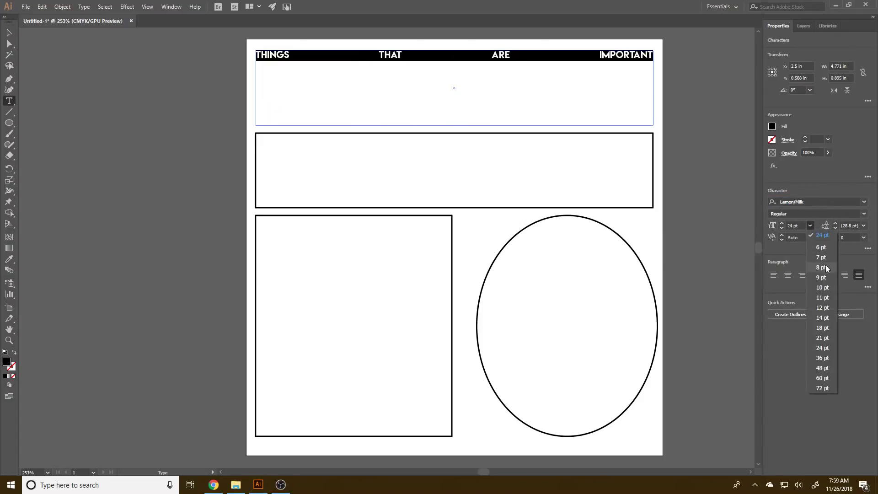
pyautogui.click(827, 338)
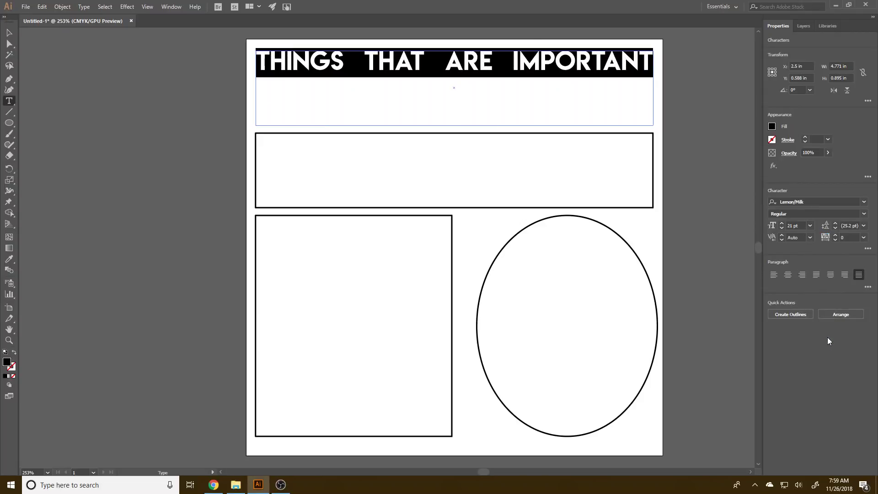
pyautogui.click(781, 223)
pyautogui.click(782, 223)
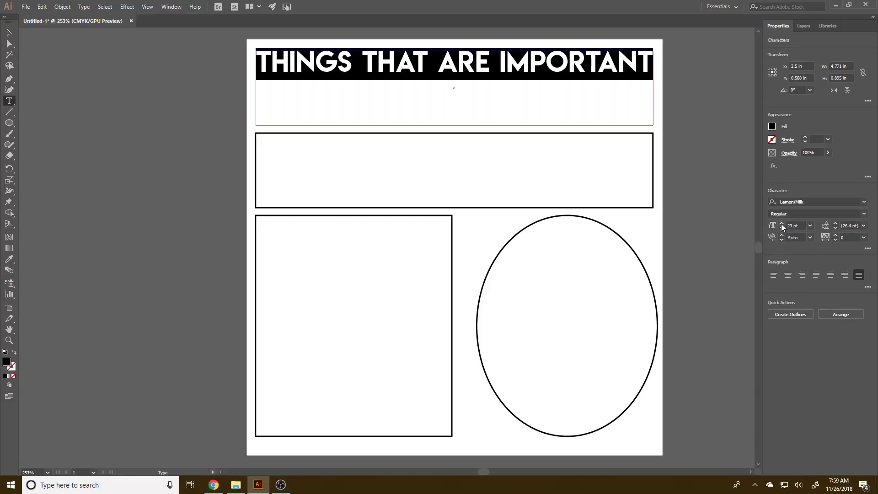
pyautogui.click(782, 223)
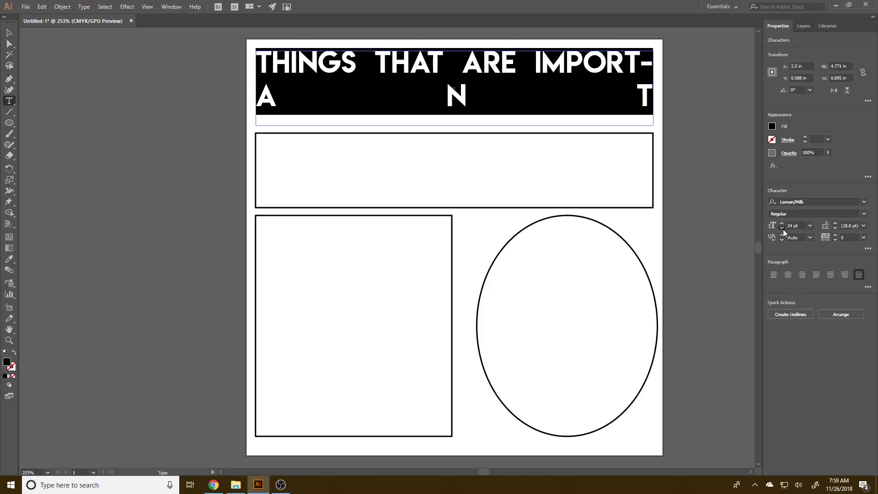
pyautogui.click(781, 229)
pyautogui.write('23.6')
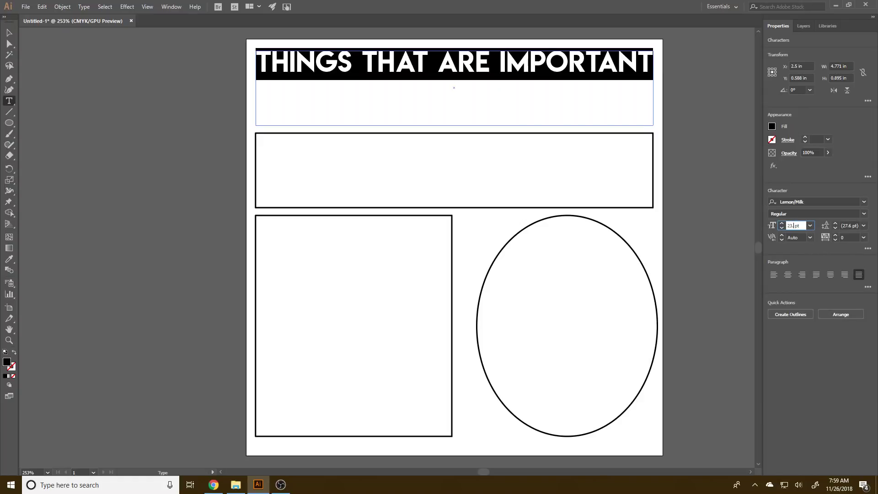
pyautogui.press('Return')
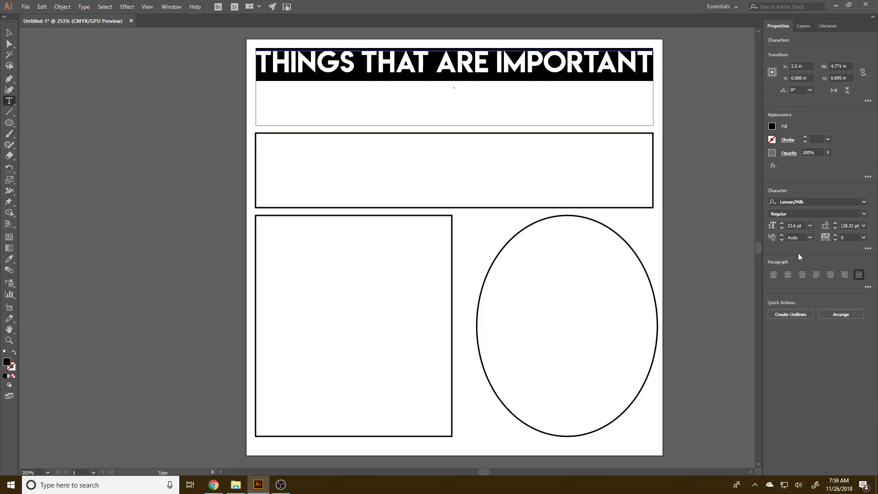
pyautogui.doubleClick(802, 226)
pyautogui.click(9, 102)
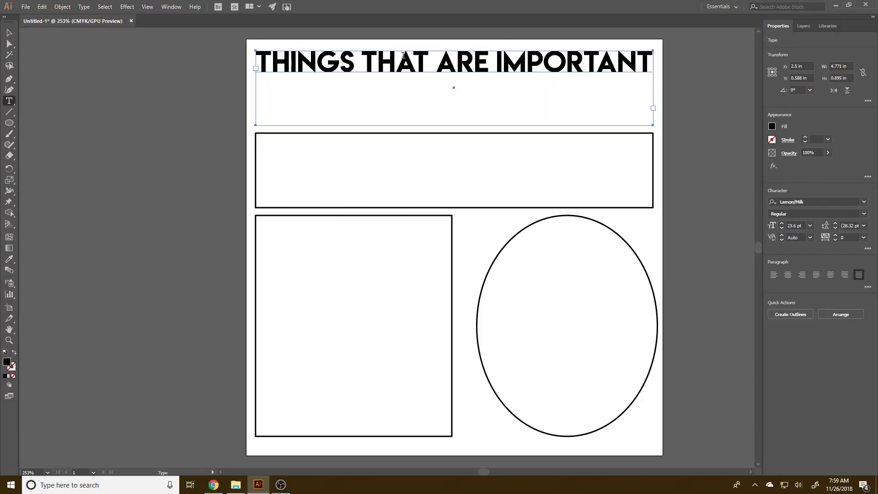
# Step: Try filling the second wide rectangle with placeholder area text and reducing its size to 11 pt
pyautogui.click(9, 33)
pyautogui.click(274, 133)
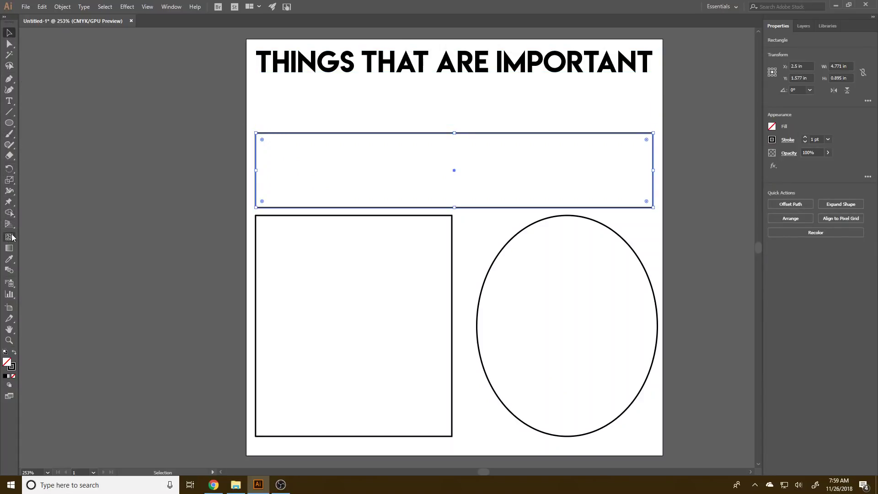
pyautogui.click(9, 101)
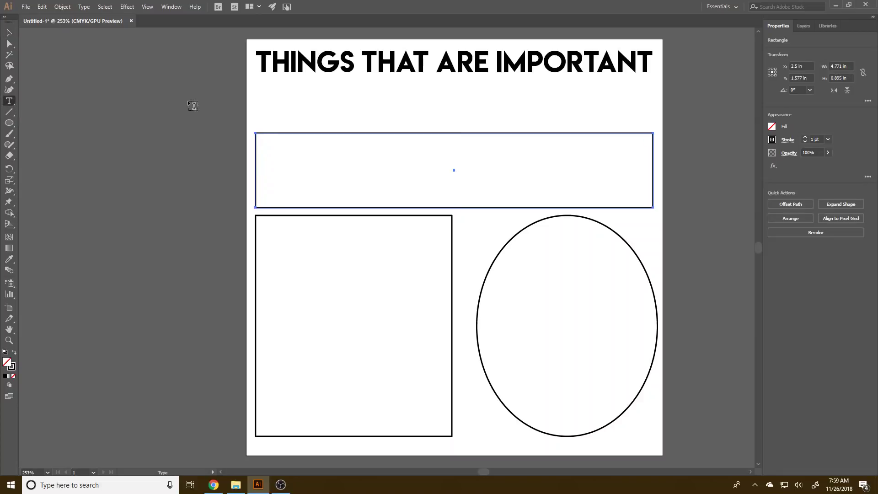
pyautogui.click(270, 135)
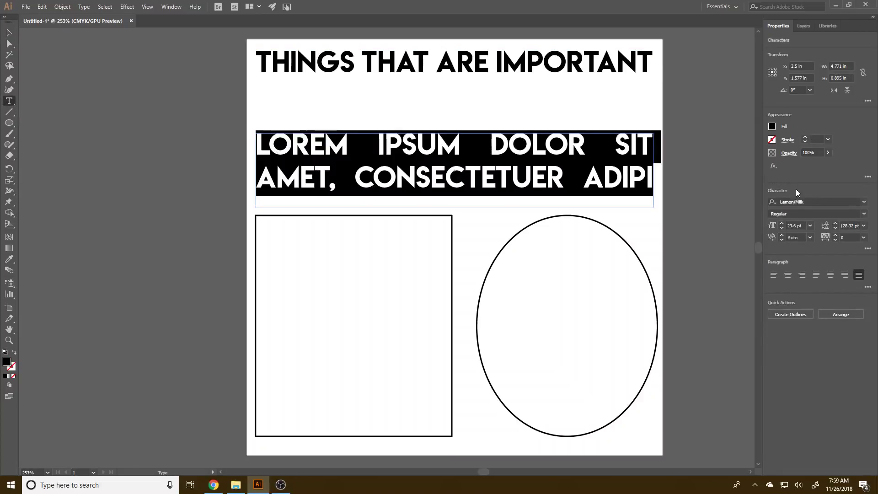
pyautogui.click(810, 226)
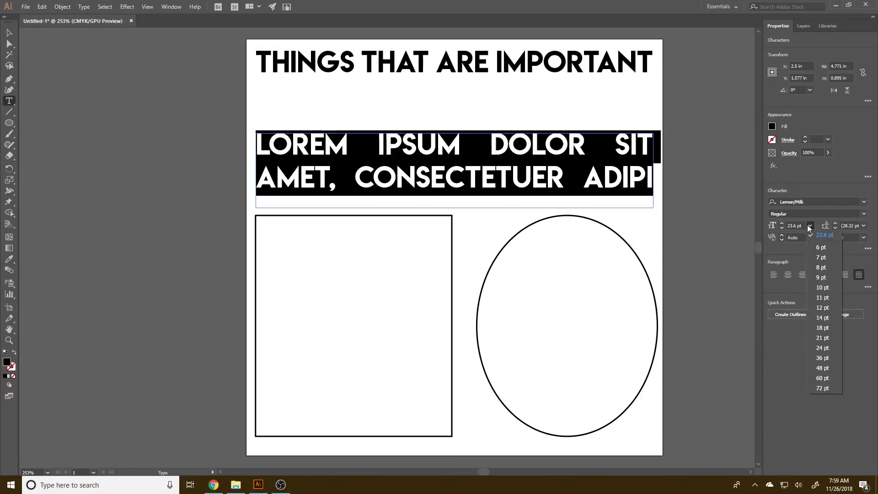
pyautogui.click(823, 298)
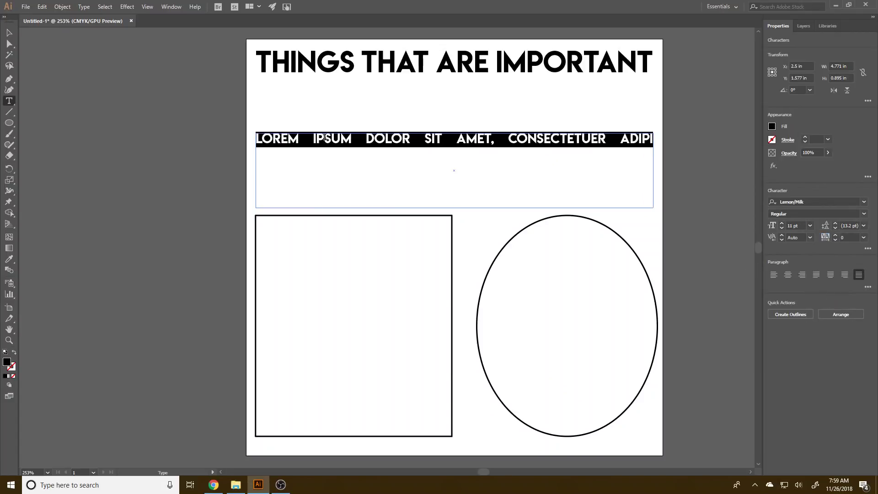
pyautogui.click(9, 32)
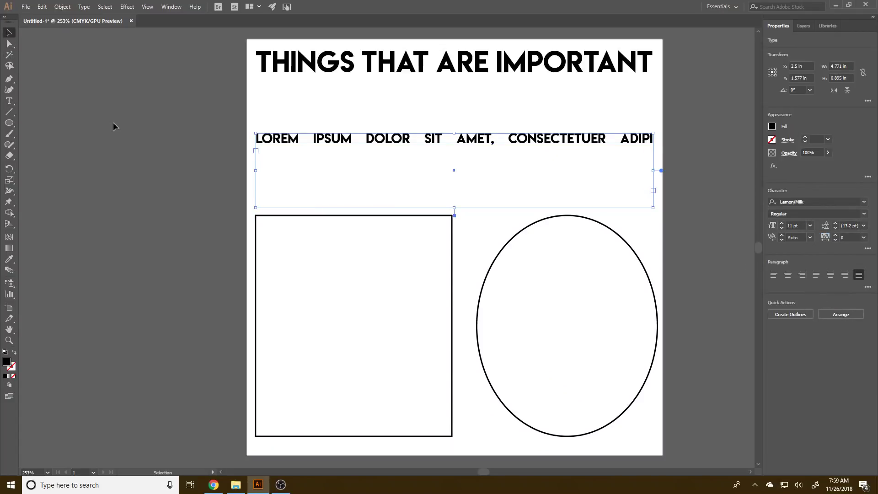
pyautogui.click(276, 179)
# Step: Undo the text size change and the conversion of the second wide rectangle into a text box
pyautogui.hotkey('ctrl', 'z')
pyautogui.hotkey('ctrl', 'z')
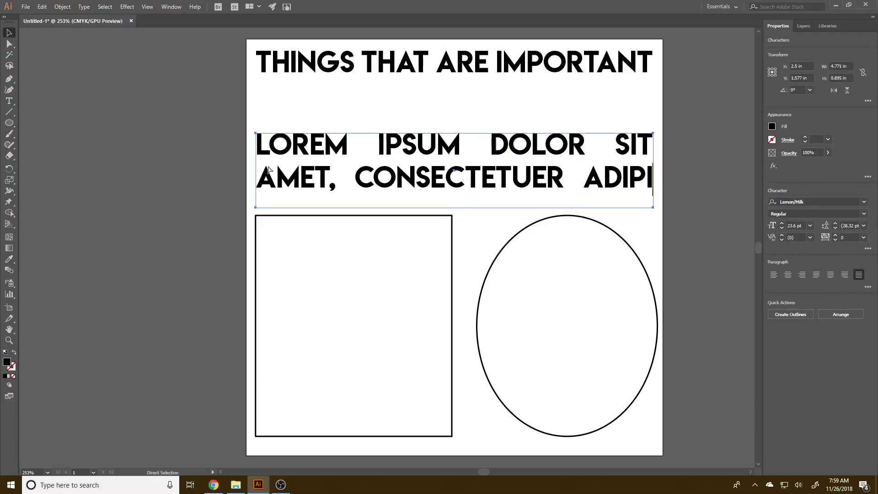
pyautogui.hotkey('ctrl', 'z')
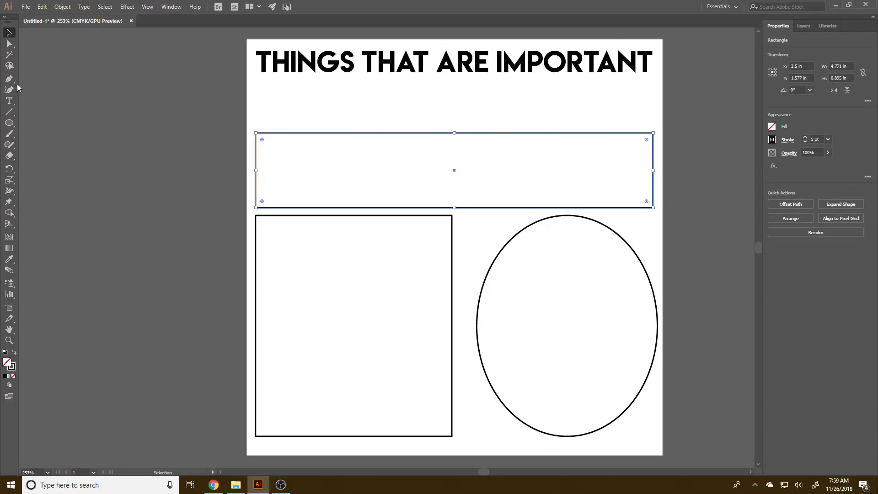
# Step: Place a placeholder point text on the empty canvas beside the artboard and set it to 14 pt Verdana
pyautogui.click(9, 101)
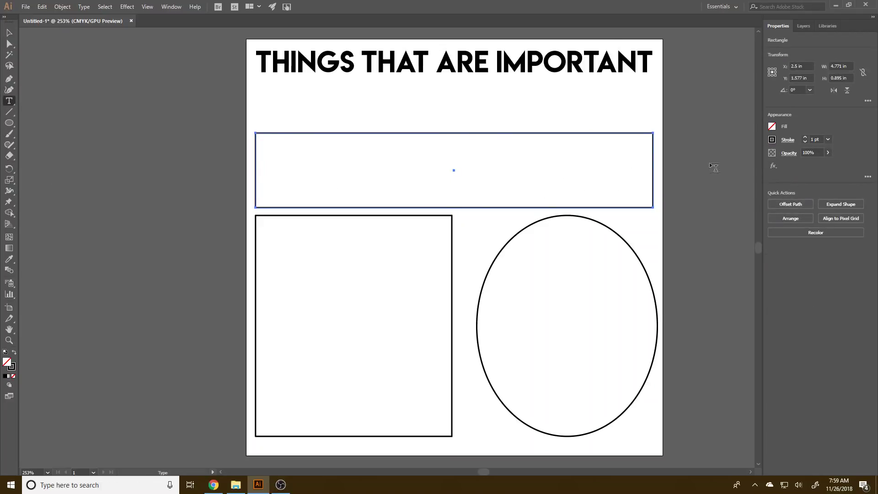
pyautogui.click(82, 167)
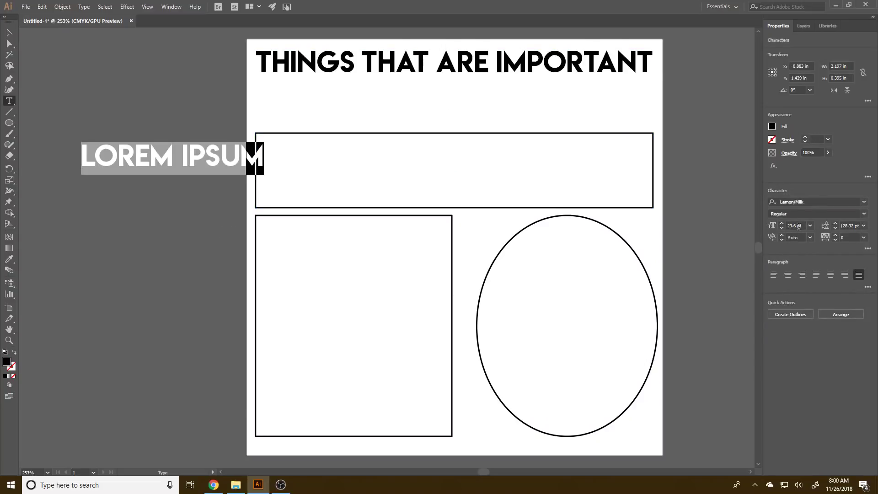
pyautogui.click(811, 226)
pyautogui.click(833, 316)
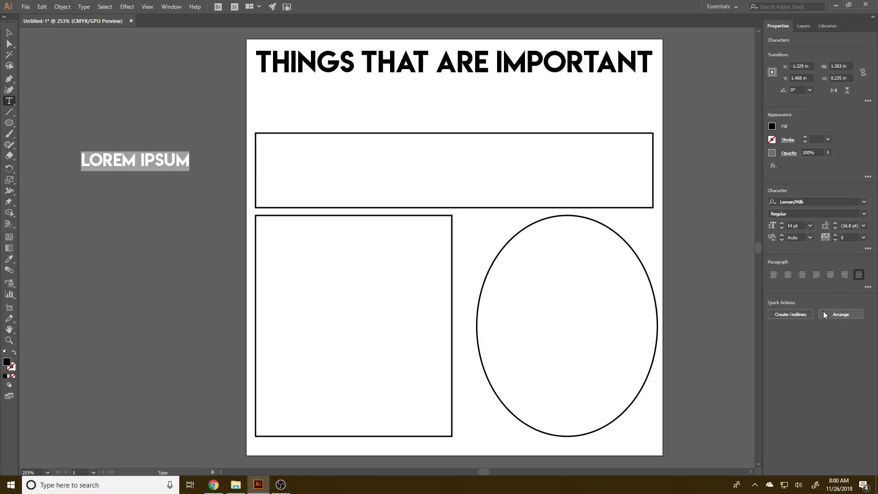
pyautogui.click(810, 226)
pyautogui.click(827, 288)
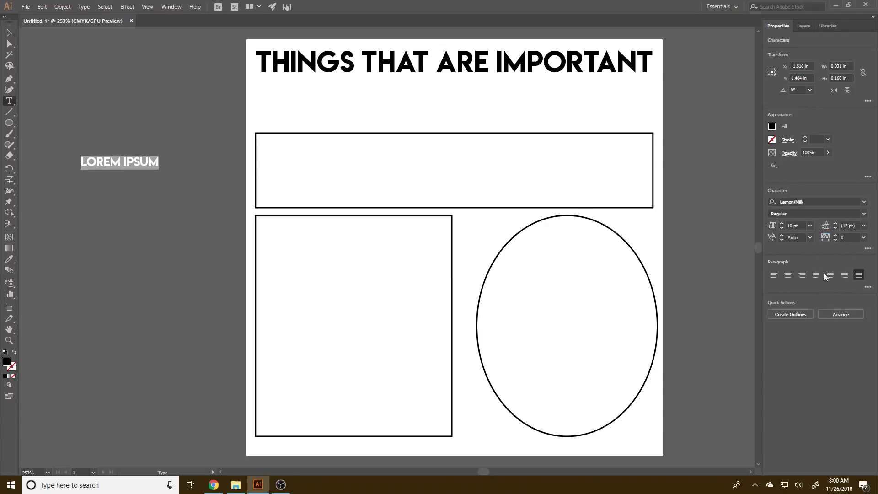
pyautogui.click(810, 225)
pyautogui.click(828, 316)
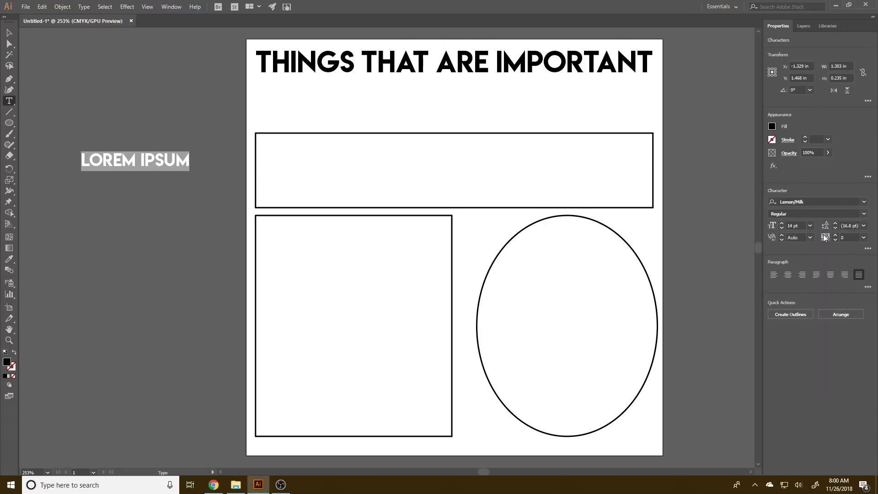
pyautogui.click(864, 203)
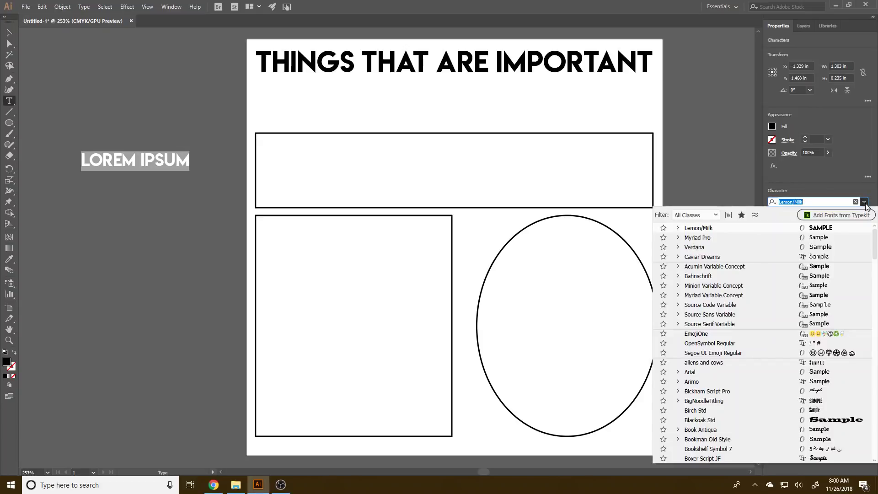
pyautogui.click(793, 247)
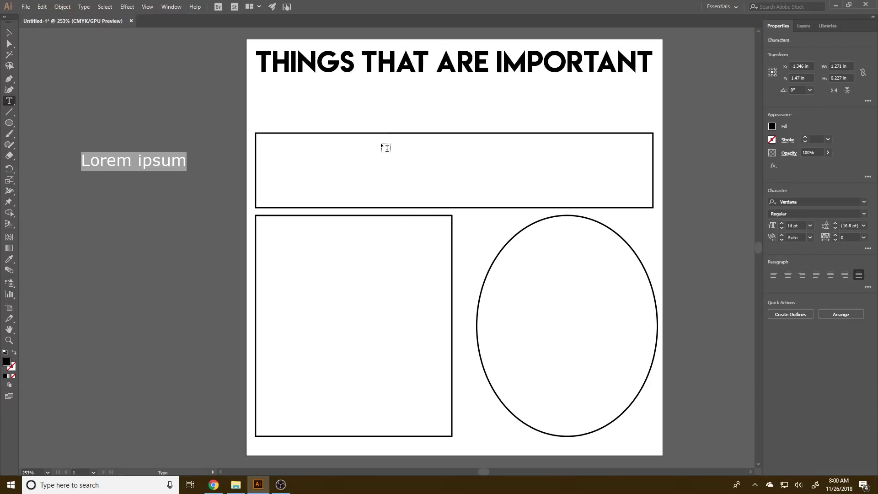
# Step: Extend the second wide rectangle upward toward the heading to a height of about 1.39 in
pyautogui.click(8, 32)
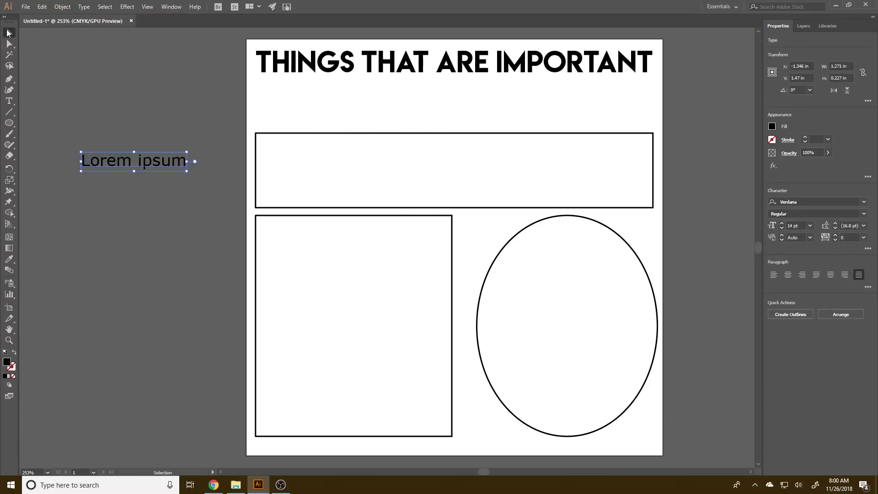
pyautogui.click(484, 133)
pyautogui.moveTo(455, 133); pyautogui.dragTo(455, 92)
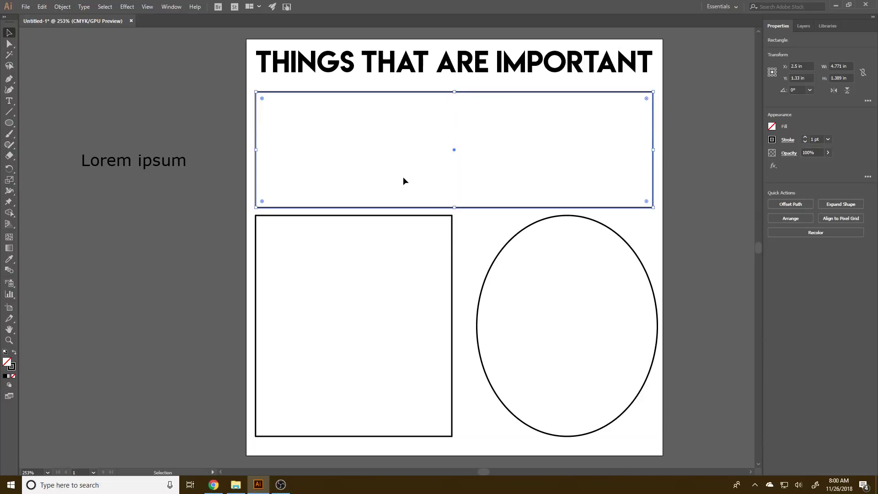
# Step: Convert the enlarged rectangle into an area text box filled with Verdana placeholder text, and place the text cursor in it
pyautogui.click(9, 100)
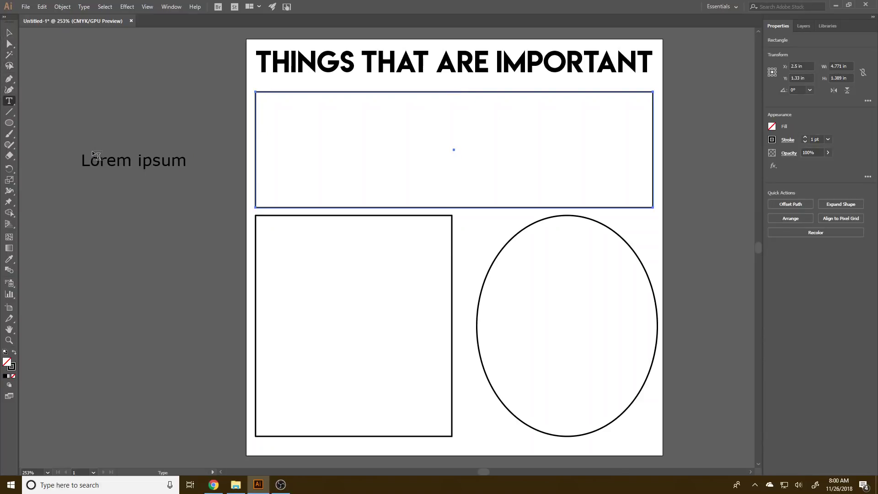
pyautogui.click(284, 94)
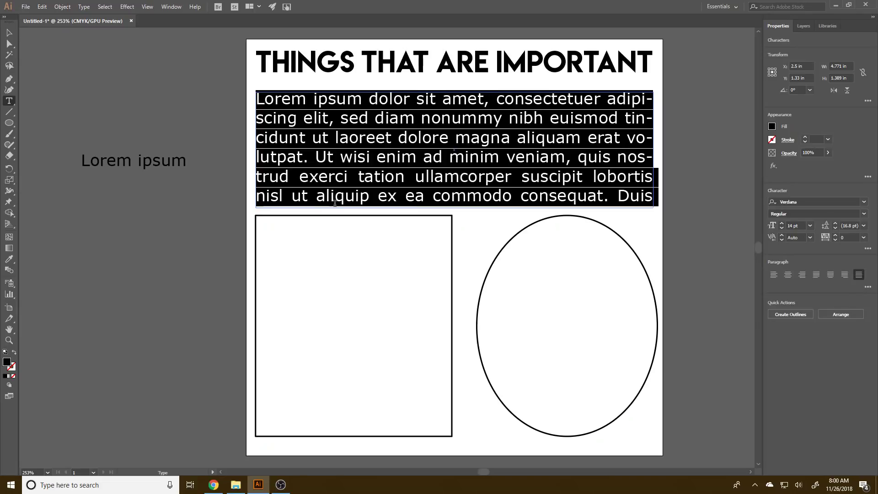
pyautogui.doubleClick(627, 196)
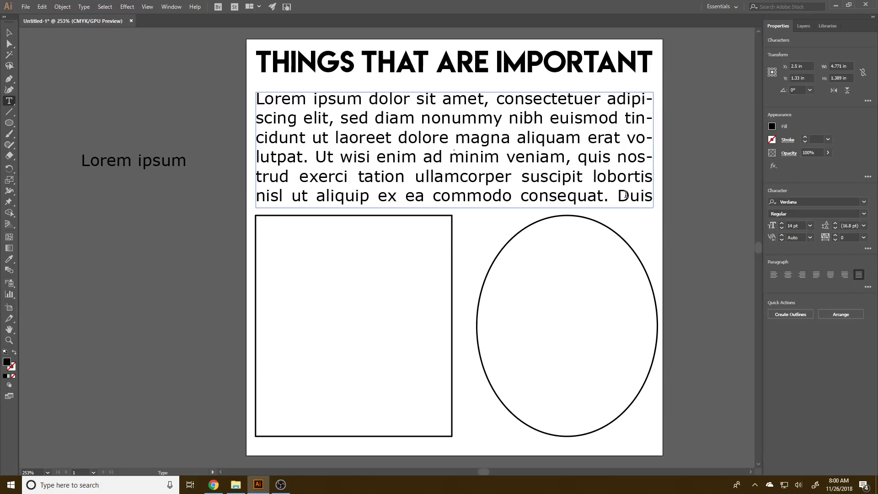
# Step: Delete the last visible word, "Duis", from the wide paragraph below the heading and turn off its hyphenation
pyautogui.press('BackSpace')
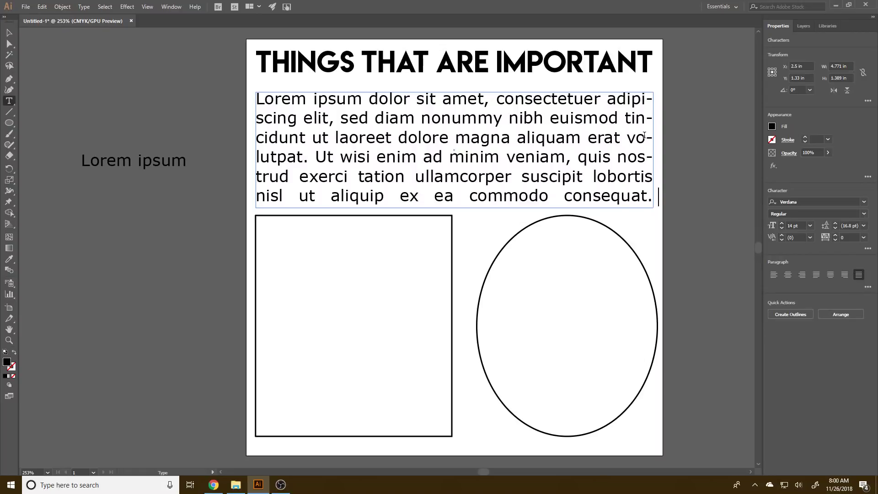
pyautogui.click(866, 288)
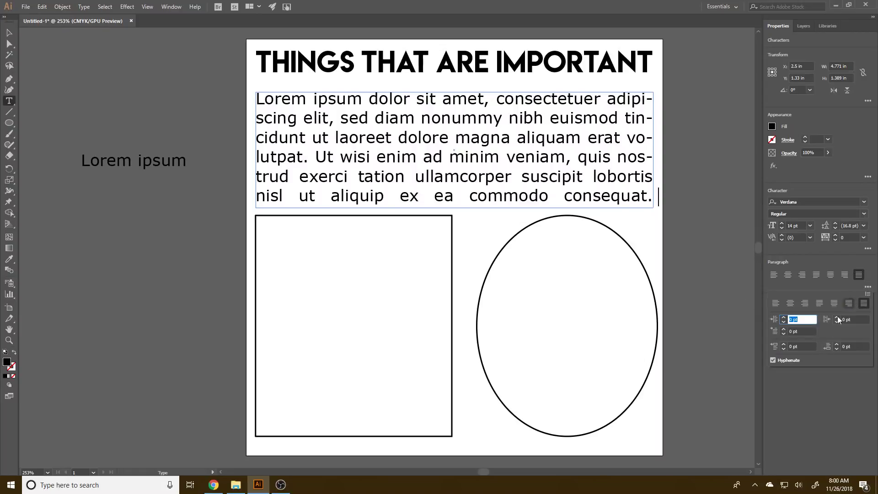
pyautogui.click(788, 361)
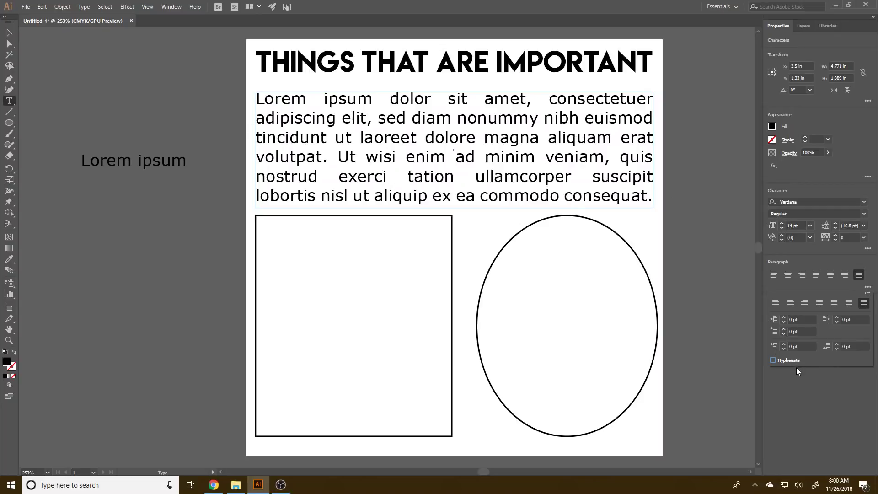
# Step: Set the space before the wide paragraph to 3 pt and check the setting with the whole paragraph selected
pyautogui.click(867, 287)
pyautogui.click(868, 287)
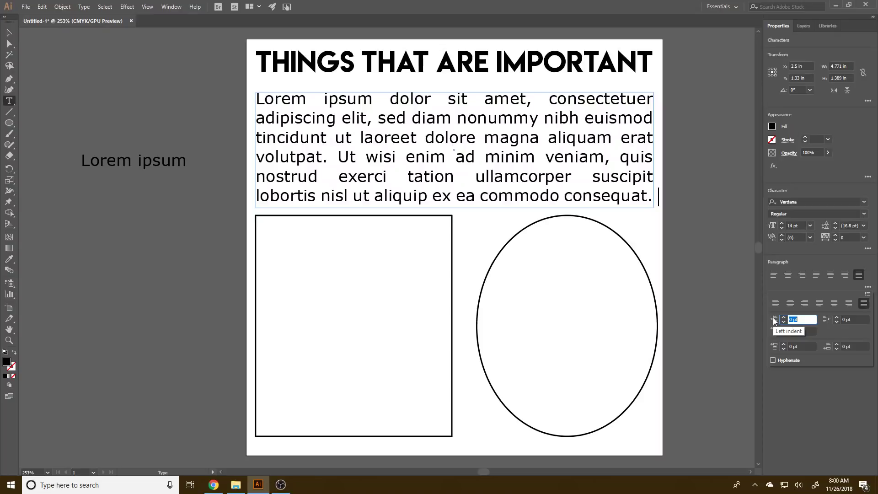
pyautogui.click(784, 349)
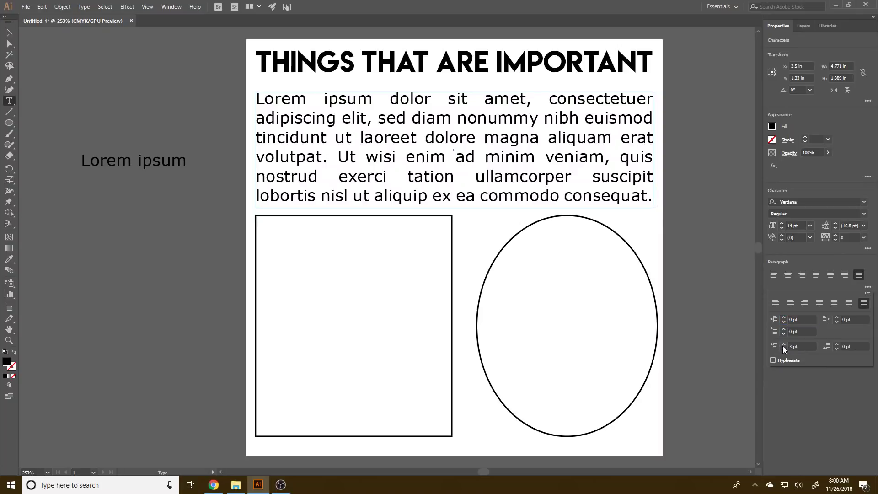
pyautogui.tripleClick(568, 153)
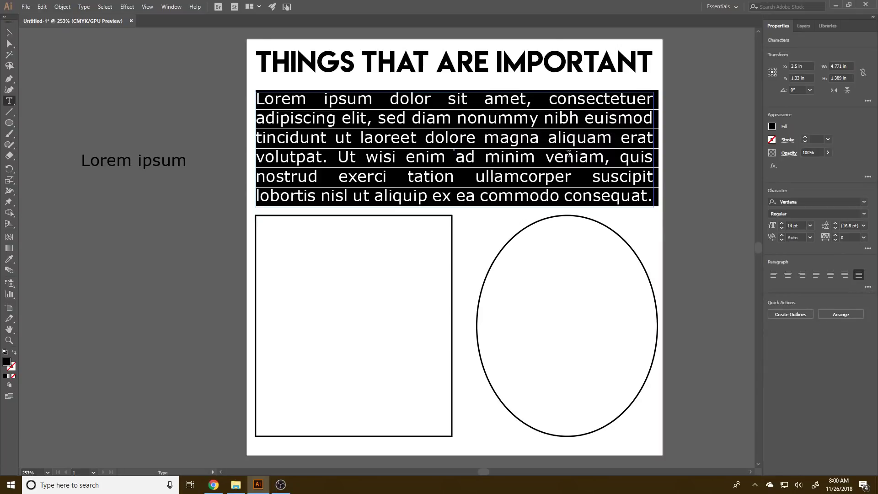
pyautogui.click(867, 286)
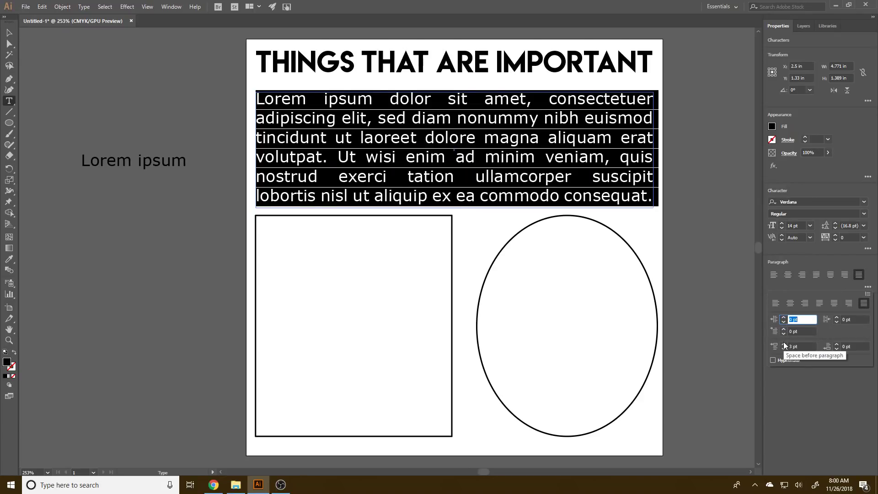
pyautogui.click(527, 159)
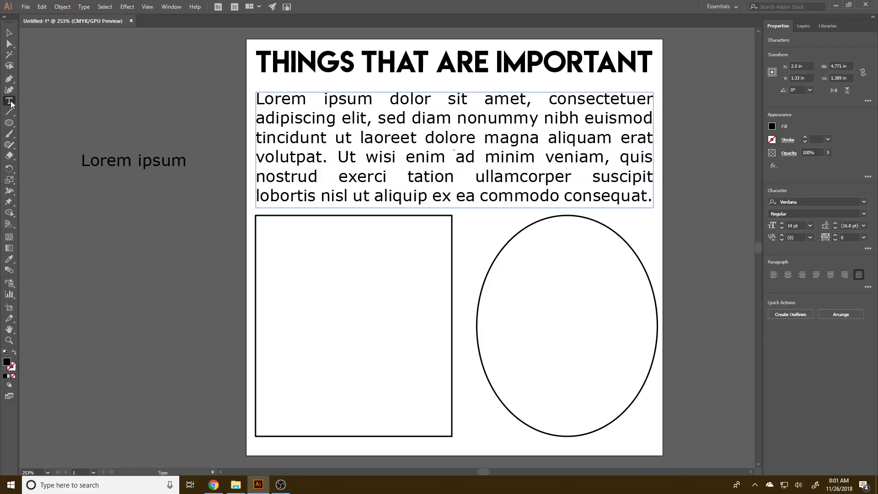
# Step: Add a second Verdana placeholder point text on the empty canvas below the first one and set it to 10 pt
pyautogui.keyDown('ctrl'); pyautogui.click(86, 221); pyautogui.keyUp('ctrl')
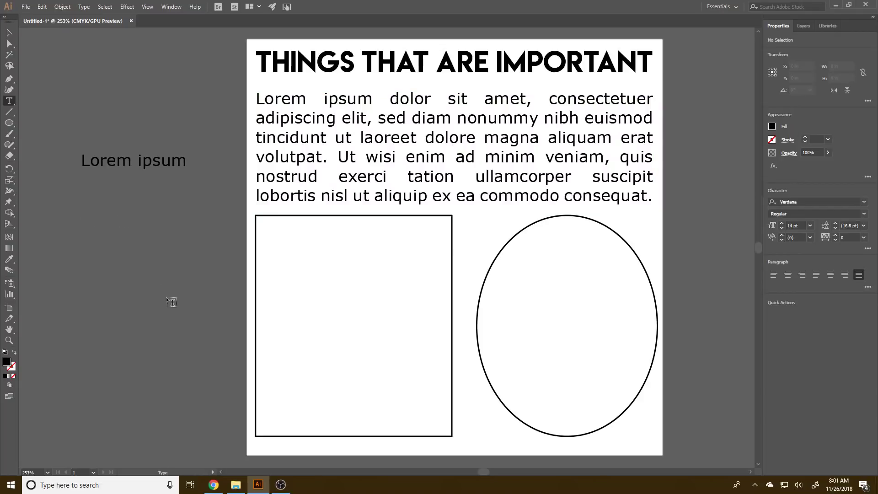
pyautogui.click(77, 214)
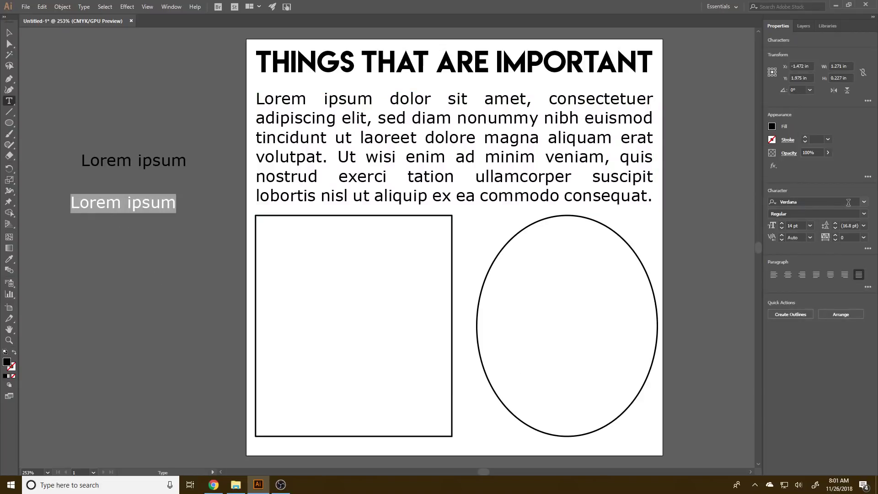
pyautogui.click(864, 207)
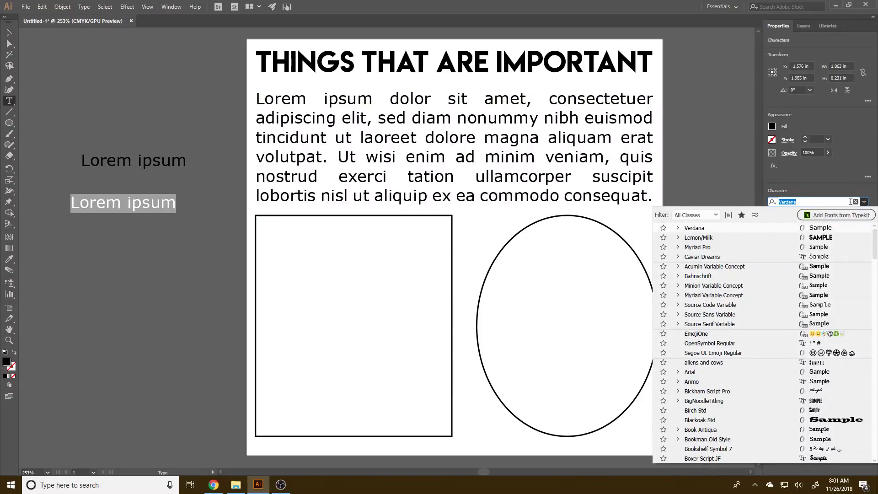
pyautogui.press('Escape')
pyautogui.click(810, 225)
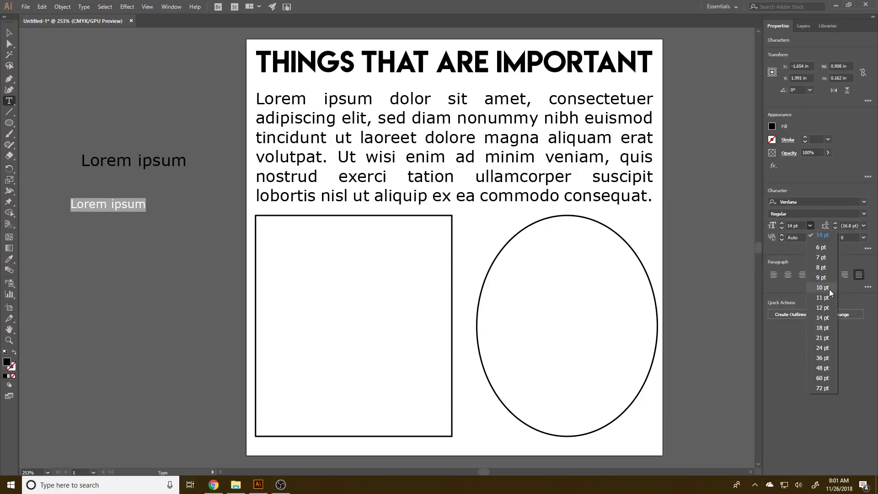
pyautogui.click(829, 289)
# Step: Convert the lower rectangle and the ellipse into area text shapes filled with 10 pt Verdana placeholder text, and deselect everything
pyautogui.click(288, 217)
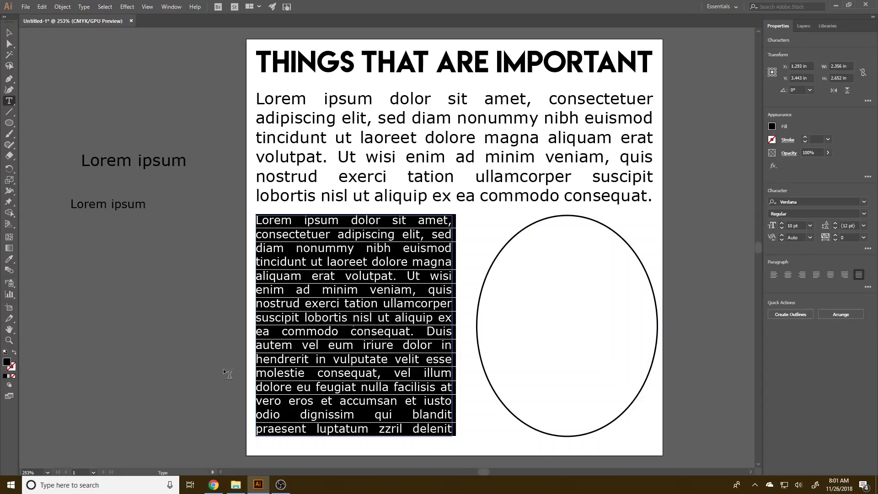
pyautogui.press('Escape')
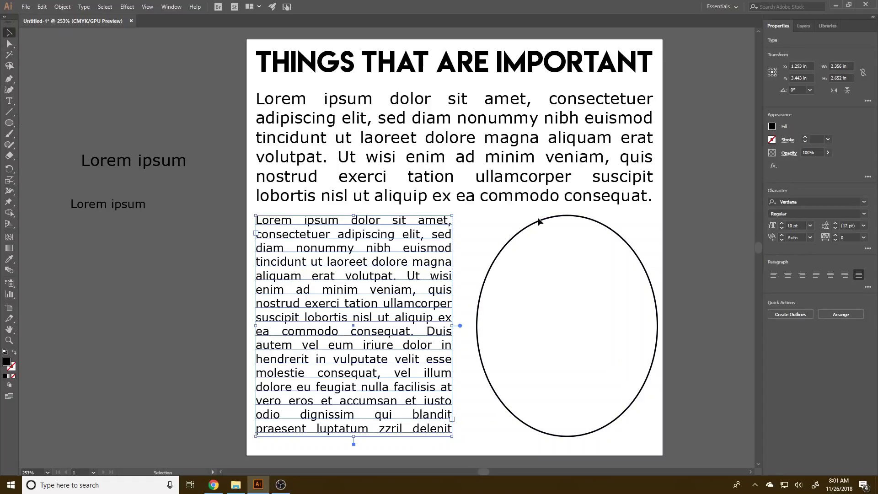
pyautogui.click(540, 221)
pyautogui.click(9, 100)
pyautogui.click(529, 226)
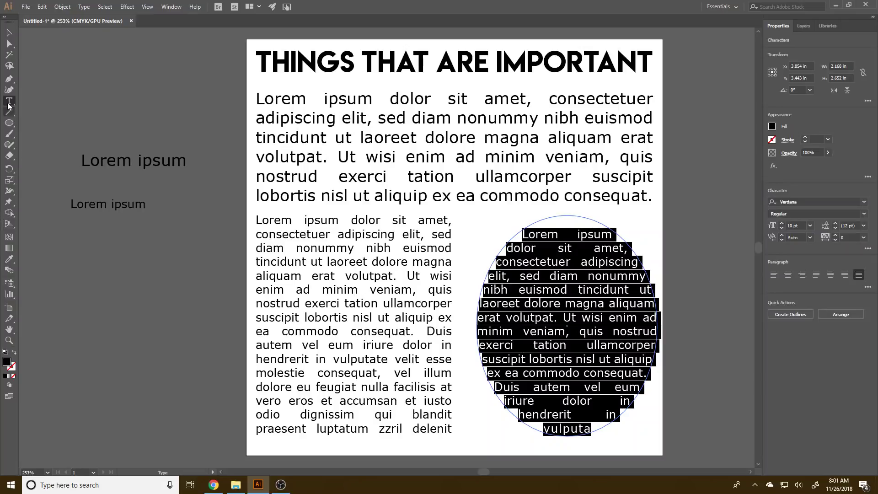
pyautogui.click(7, 32)
pyautogui.click(223, 373)
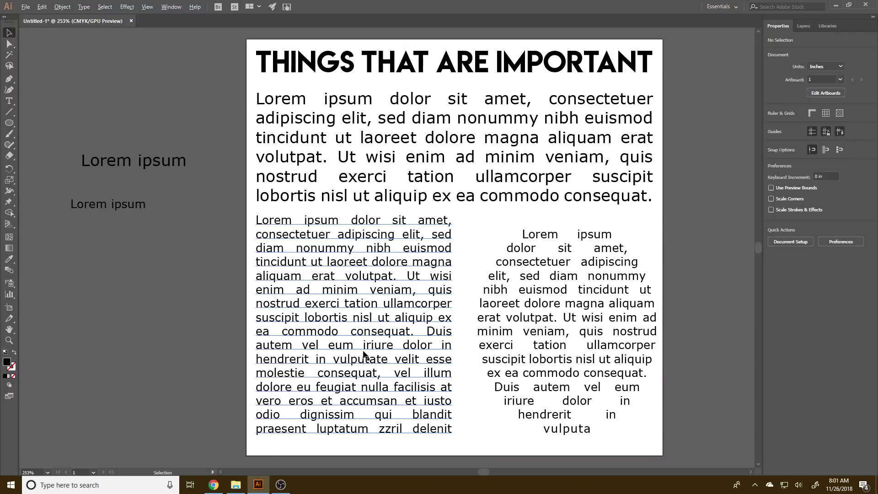
# Step: Shorten the wide paragraph's text box from its lower edge to a height of about 1.12 in
pyautogui.scroll(-1, 363, 351)
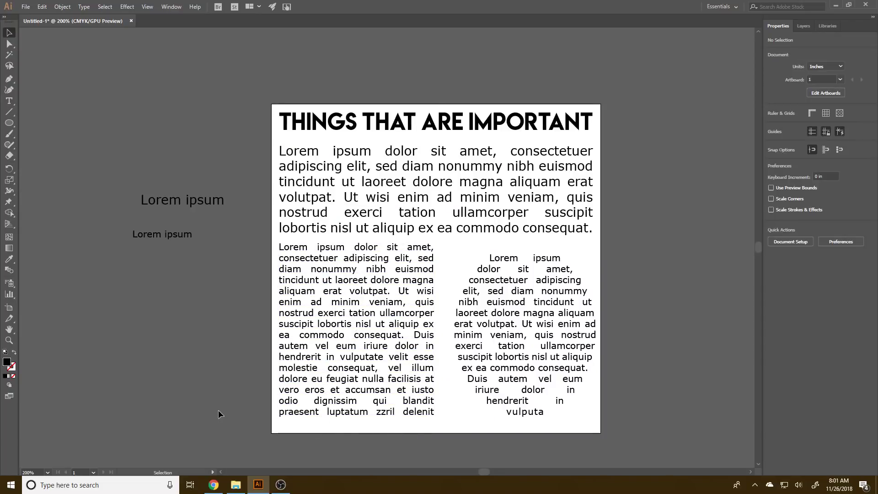
pyautogui.scroll(-1, 187, 328)
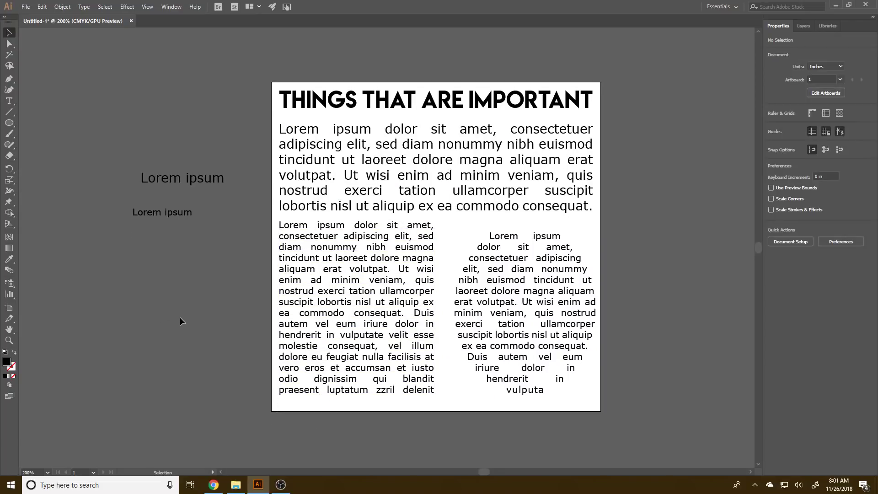
pyautogui.scroll(-2, 180, 319)
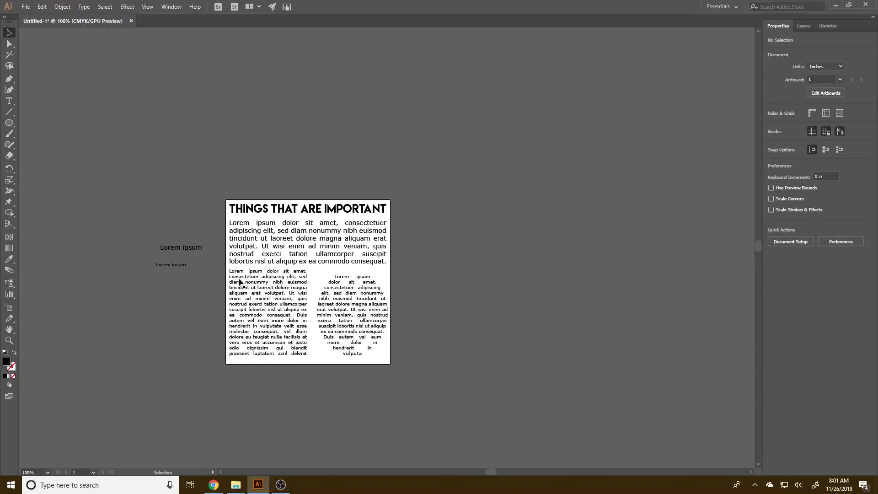
pyautogui.click(325, 247)
pyautogui.moveTo(308, 265); pyautogui.dragTo(312, 257)
pyautogui.click(485, 293)
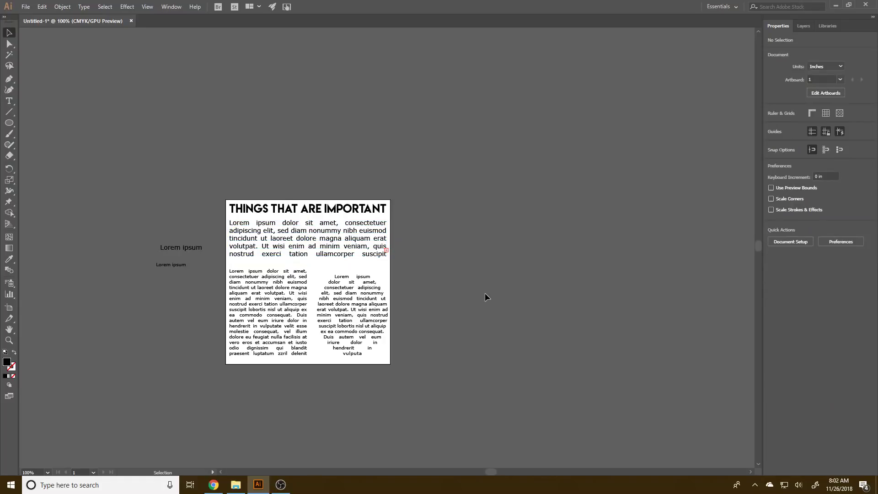
# Step: Move the wide paragraph slightly down to widen the gap below the heading
pyautogui.click(311, 240)
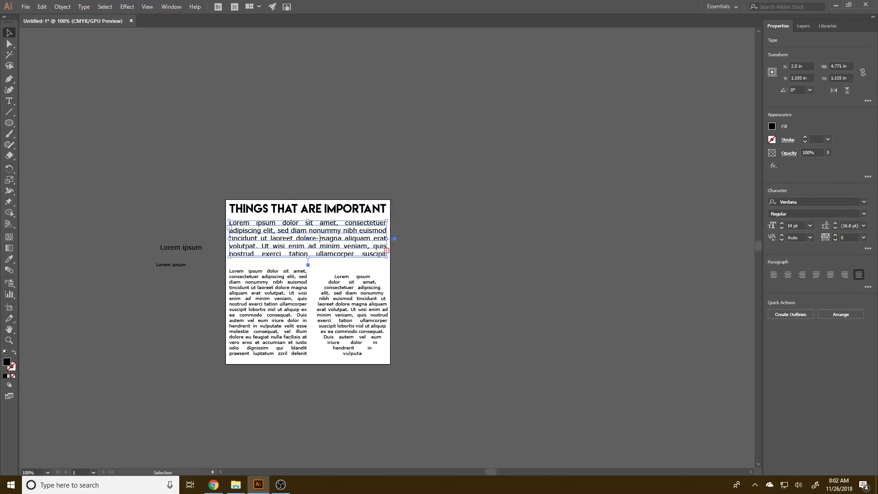
pyautogui.moveTo(320, 241); pyautogui.dragTo(320, 244)
pyautogui.click(445, 254)
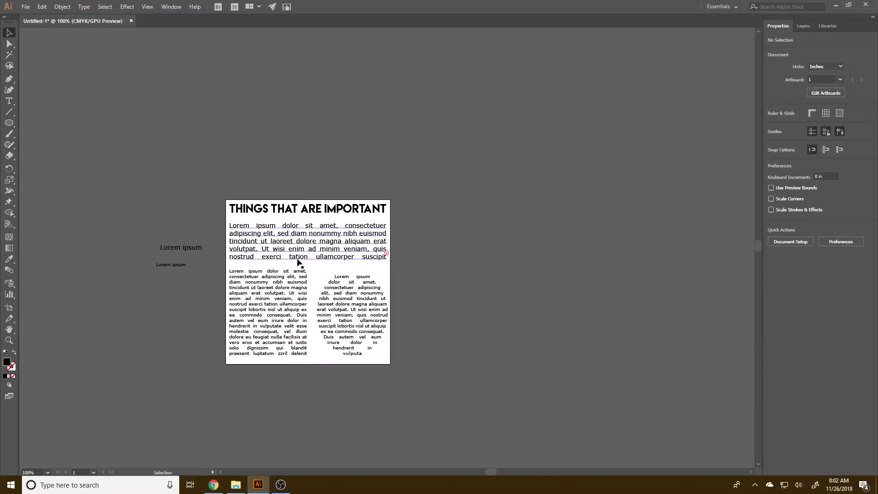
# Step: Move the rectangular text column and the elliptical text block straight down by about 0.14 in each
pyautogui.moveTo(286, 343); pyautogui.dragTo(285, 345)
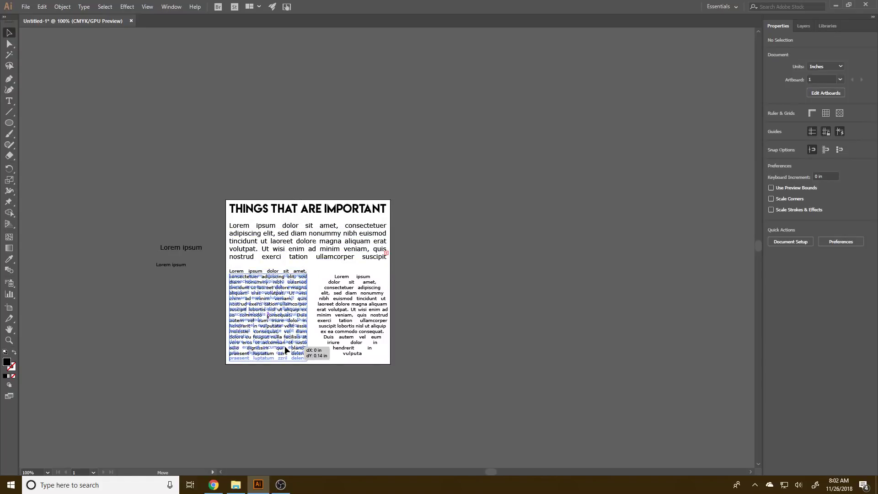
pyautogui.click(365, 336)
pyautogui.moveTo(361, 337); pyautogui.dragTo(361, 339)
pyautogui.click(482, 344)
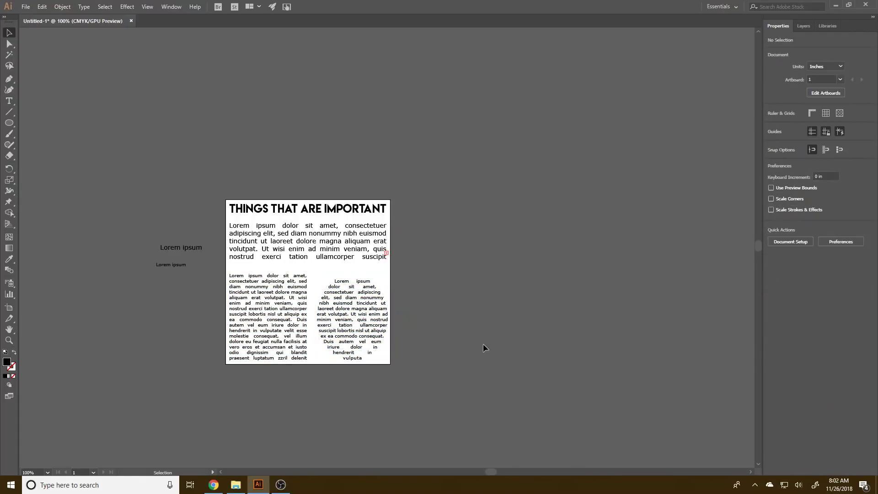
# Step: Shift the wide paragraph a little further down to balance the spacing between the heading and the lower text blocks
pyautogui.click(338, 249)
pyautogui.moveTo(338, 249); pyautogui.dragTo(339, 253)
pyautogui.click(480, 294)
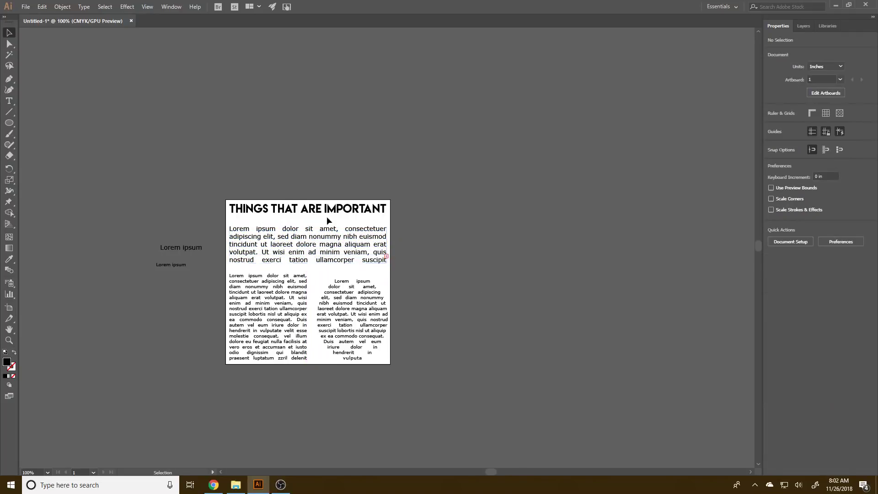
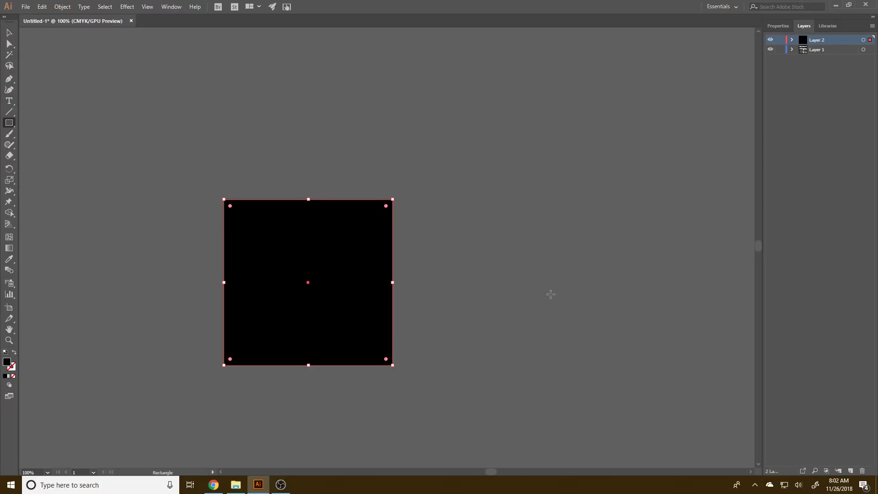
# Step: Fill the artboard-covering black rectangle with the white-to-black gradient and change the gradient type to Radial
pyautogui.click(778, 26)
pyautogui.click(772, 126)
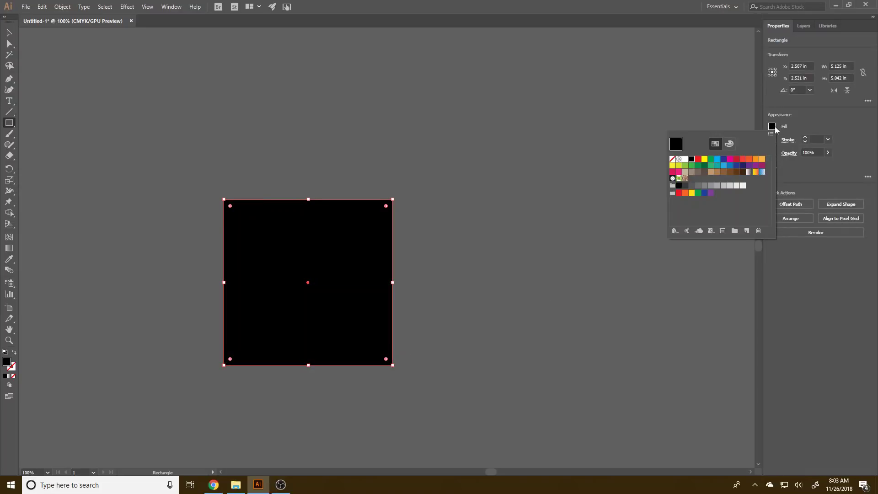
pyautogui.click(749, 172)
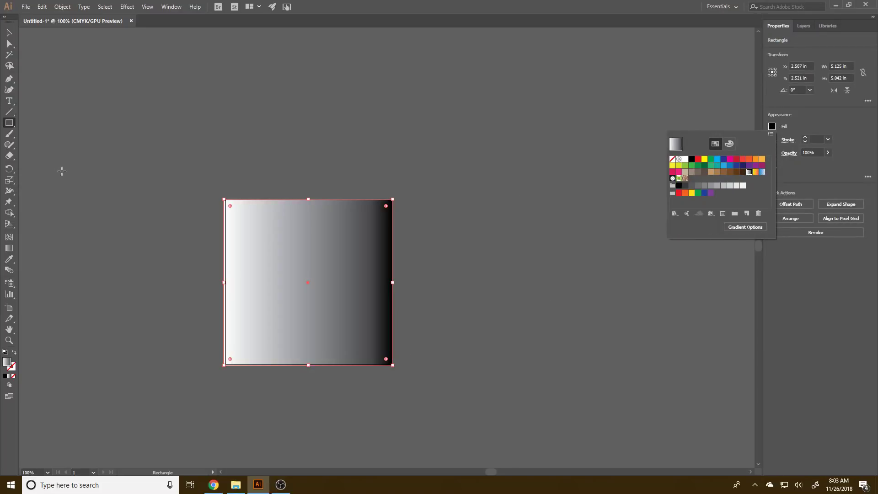
pyautogui.click(737, 227)
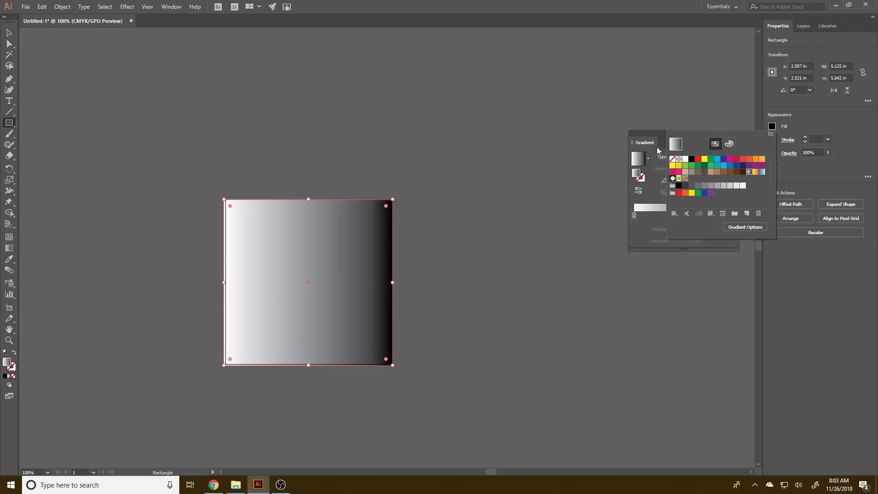
pyautogui.click(653, 133)
pyautogui.moveTo(680, 136); pyautogui.dragTo(502, 138)
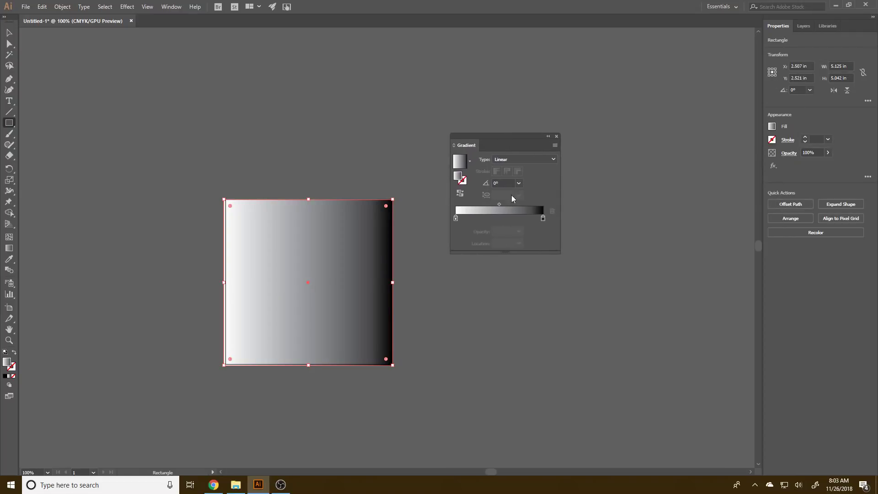
pyautogui.click(500, 160)
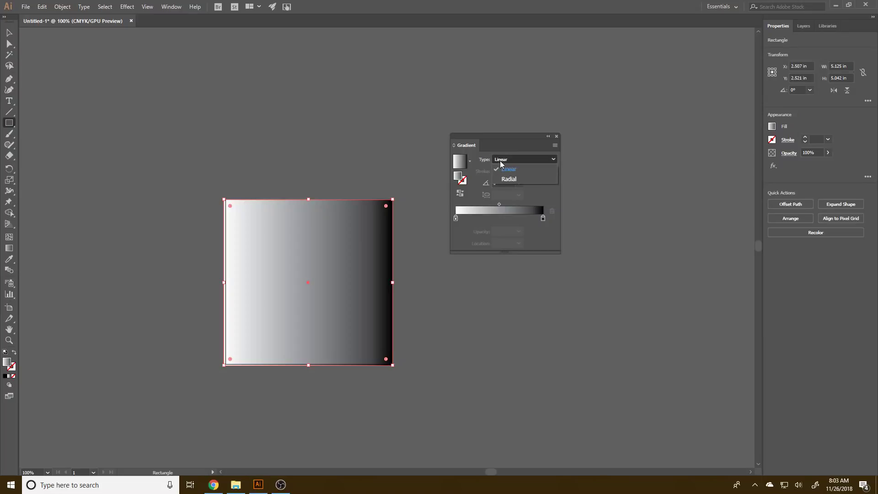
pyautogui.click(516, 177)
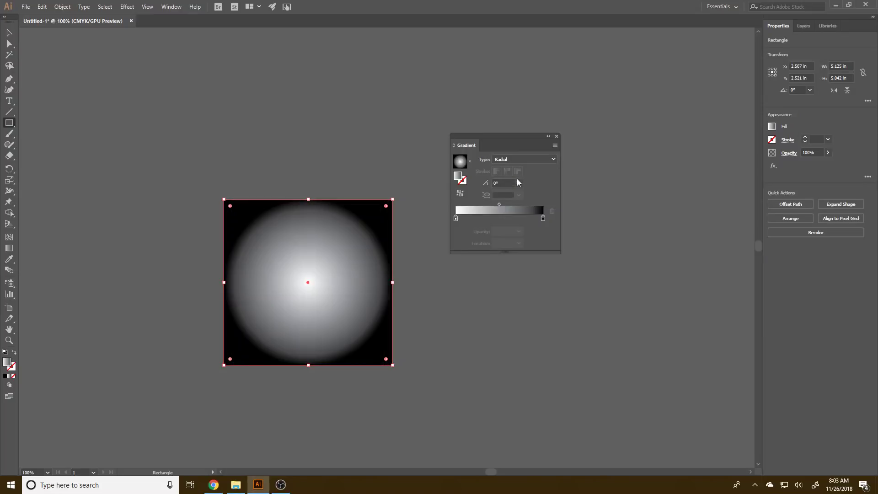
# Step: Recolor the radial gradient with a bright green-teal stop at the center and a darker teal stop at the outer end
pyautogui.doubleClick(455, 219)
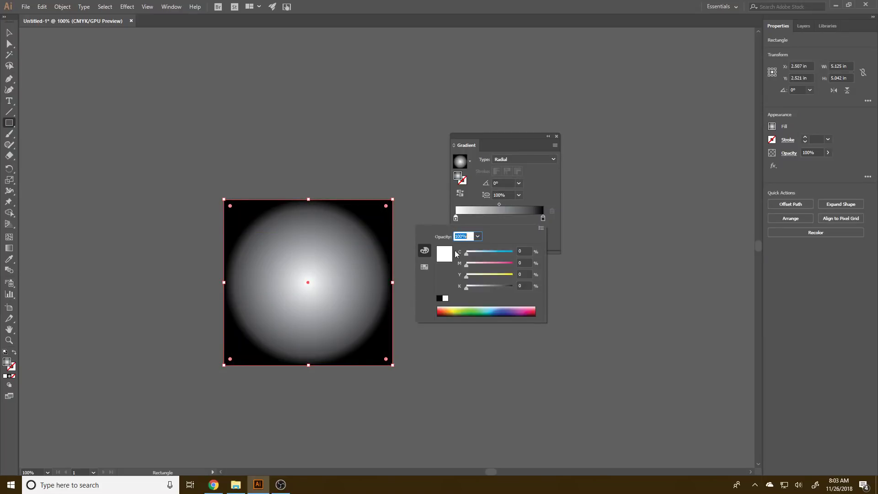
pyautogui.click(486, 309)
pyautogui.press('Return')
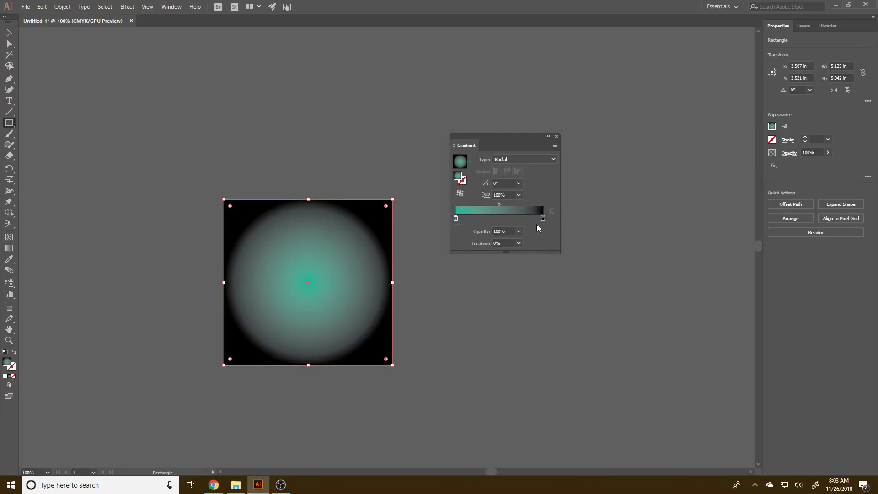
pyautogui.doubleClick(542, 218)
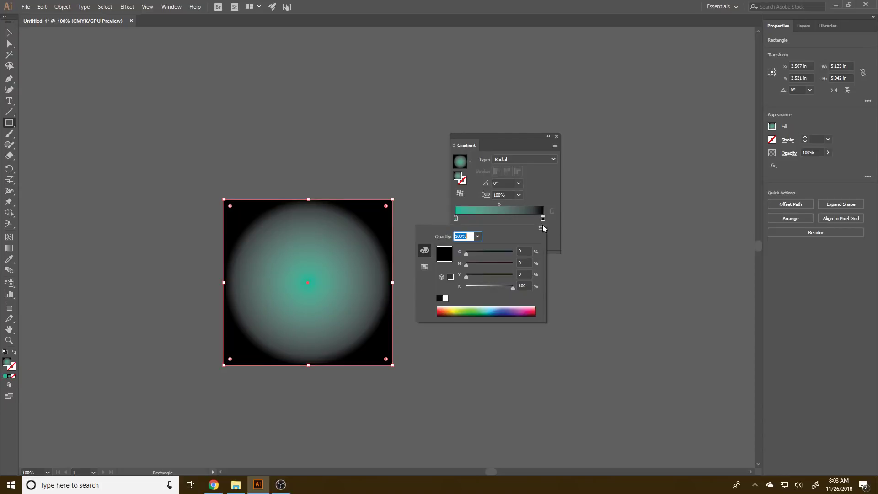
pyautogui.click(491, 311)
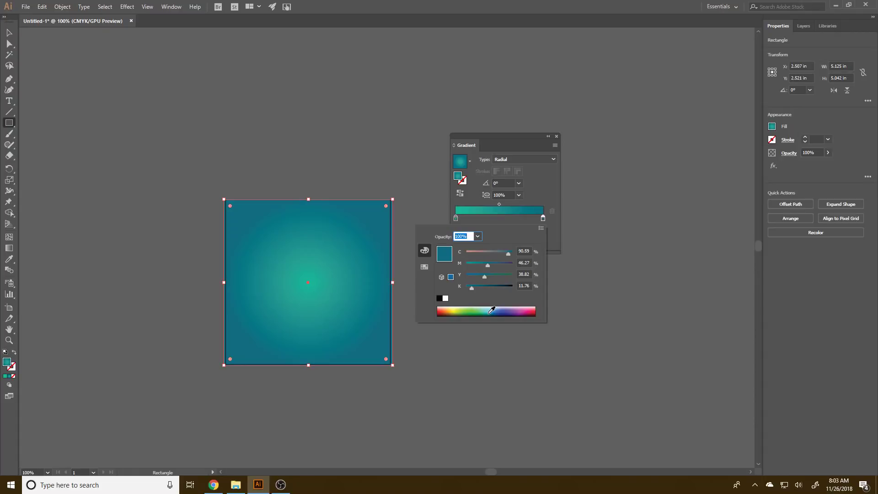
pyautogui.click(490, 311)
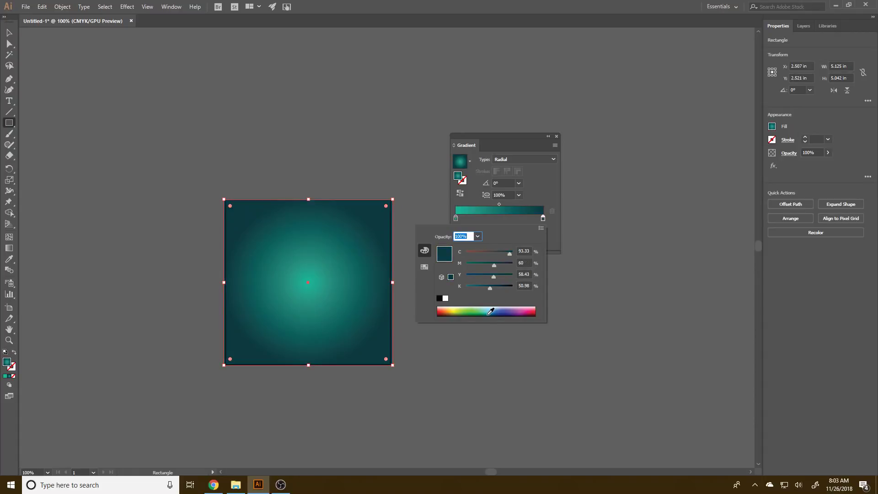
pyautogui.click(491, 309)
pyautogui.click(550, 183)
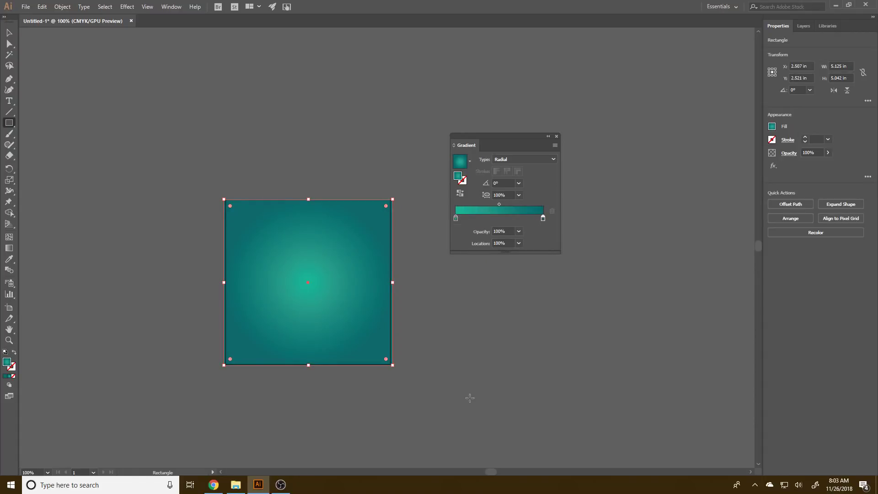
# Step: Reorder the layers so that the gradient rectangle's Layer 2 sits beneath the text on Layer 1
pyautogui.click(8, 33)
pyautogui.rightClick(344, 269)
pyautogui.click(329, 298)
pyautogui.click(803, 26)
pyautogui.moveTo(815, 40); pyautogui.dragTo(821, 60)
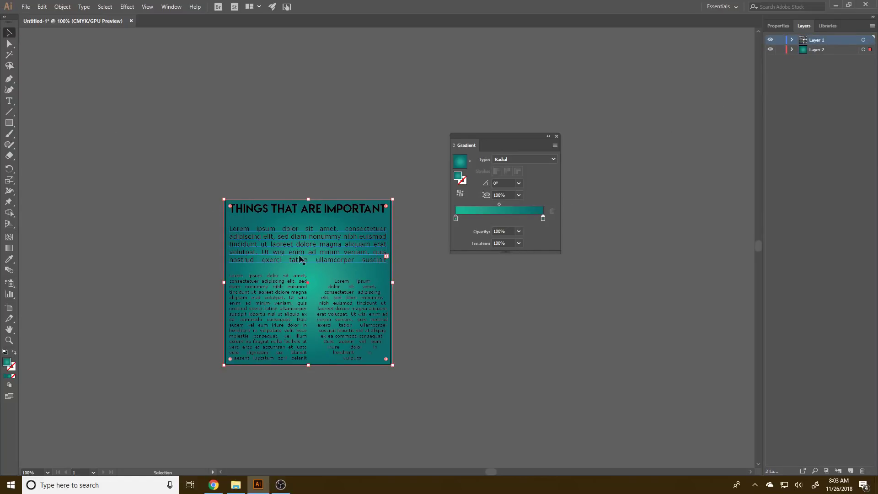
# Step: Select all the text on Layer 1, change its fill to white, and deselect it
pyautogui.click(863, 40)
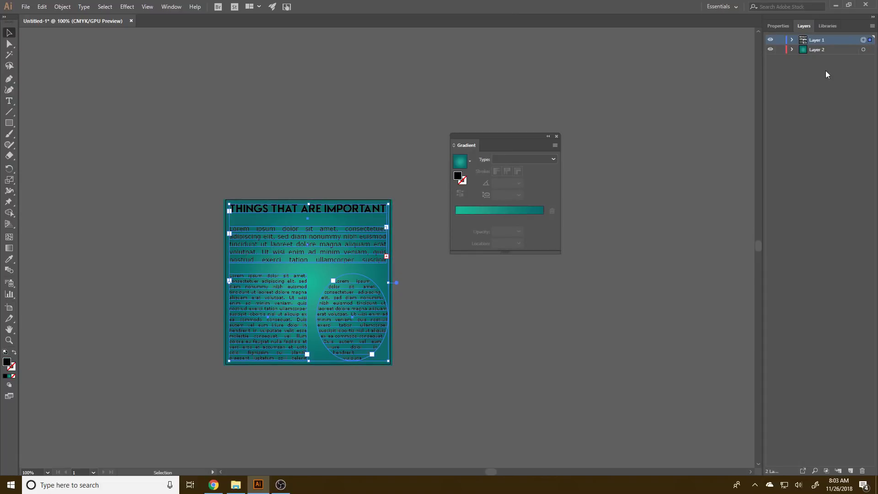
pyautogui.click(779, 26)
pyautogui.click(772, 126)
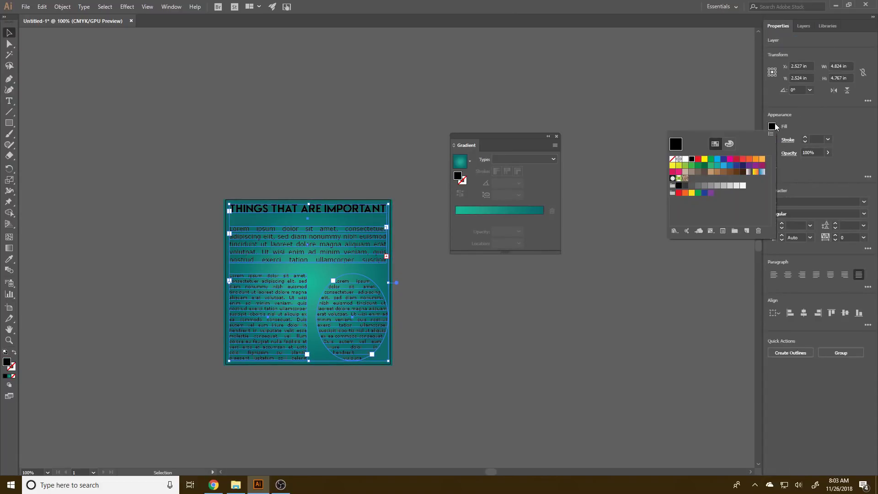
pyautogui.click(683, 165)
pyautogui.click(470, 419)
pyautogui.click(473, 415)
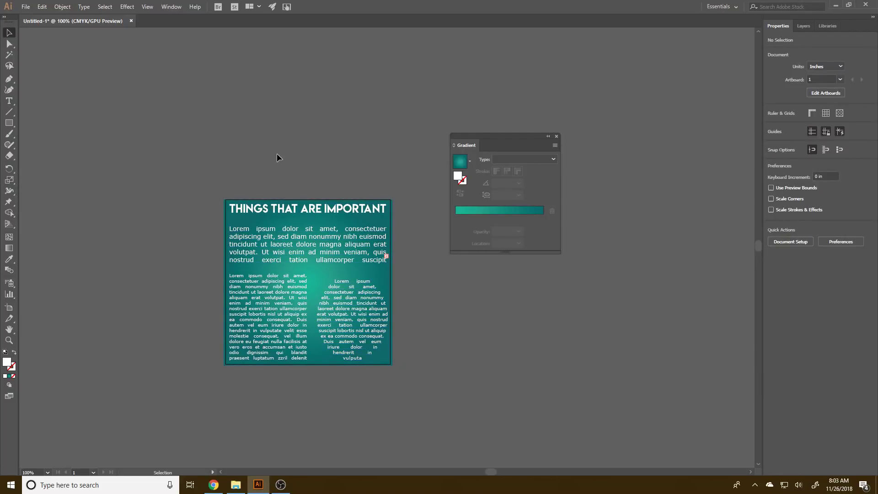
# Step: Extend the heading with "TO" and the teacher's title and surname, and justify it with the last line centered
pyautogui.click(280, 209)
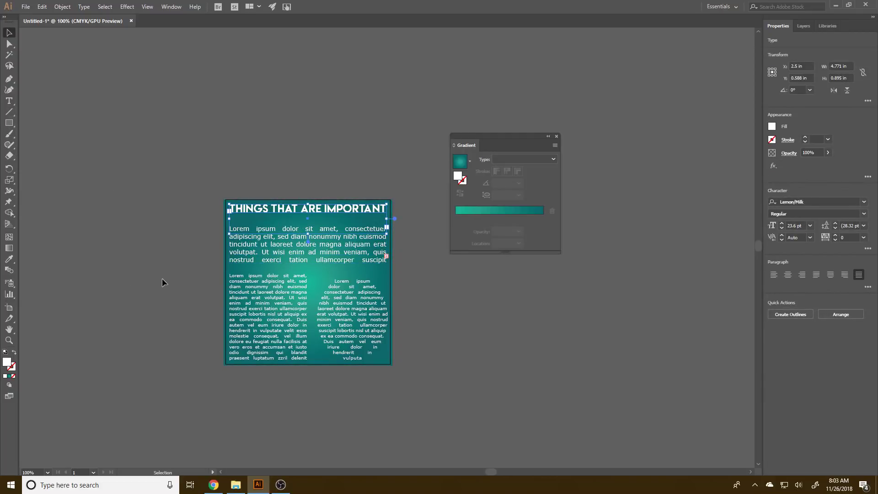
pyautogui.click(9, 101)
pyautogui.click(326, 209)
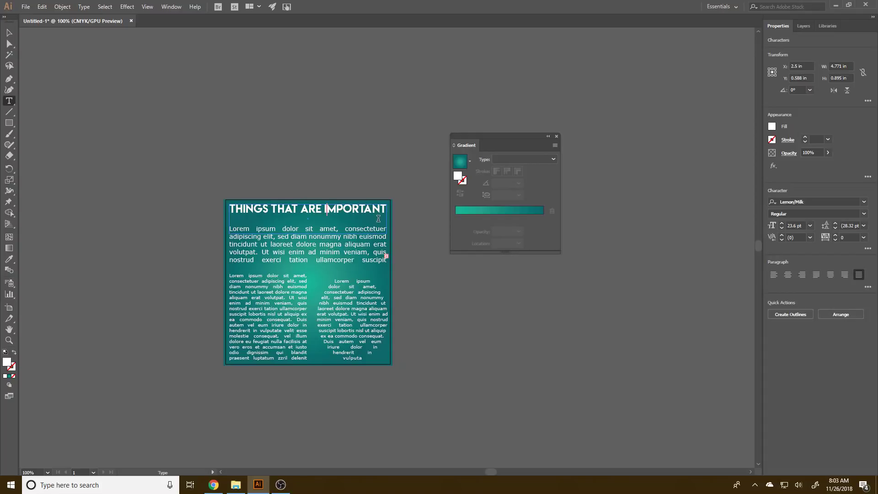
pyautogui.write('TO MR. LOBELLO')
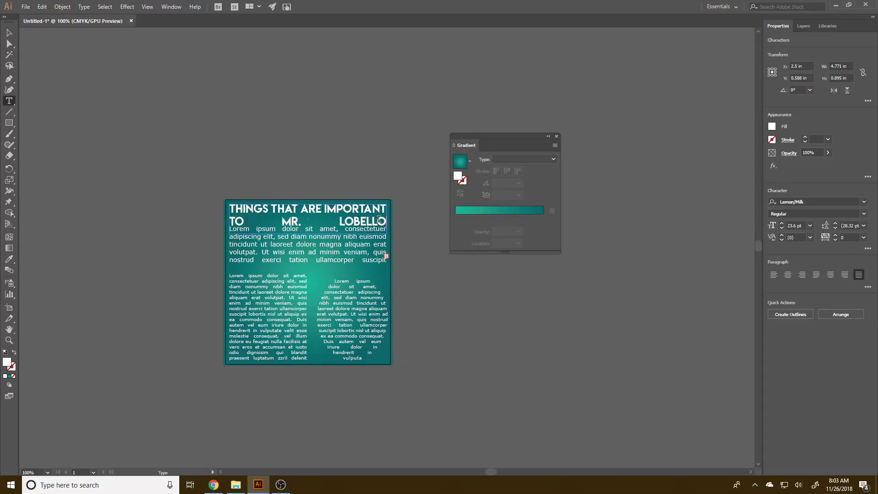
pyautogui.click(831, 275)
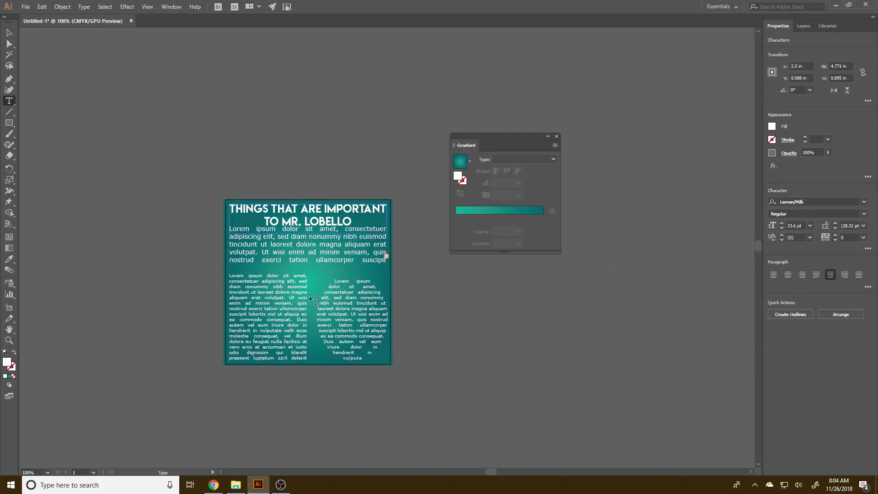
# Step: Move the wide paragraph slightly down to clear the second line of the heading
pyautogui.press('Escape')
pyautogui.click(473, 297)
pyautogui.click(335, 254)
pyautogui.moveTo(334, 251); pyautogui.dragTo(334, 258)
pyautogui.click(476, 358)
# Step: Resize the gradient rectangle by its corners so its edges match the 5 × 5 in artboard, and deselect it
pyautogui.click(388, 256)
pyautogui.moveTo(392, 365); pyautogui.dragTo(389, 364)
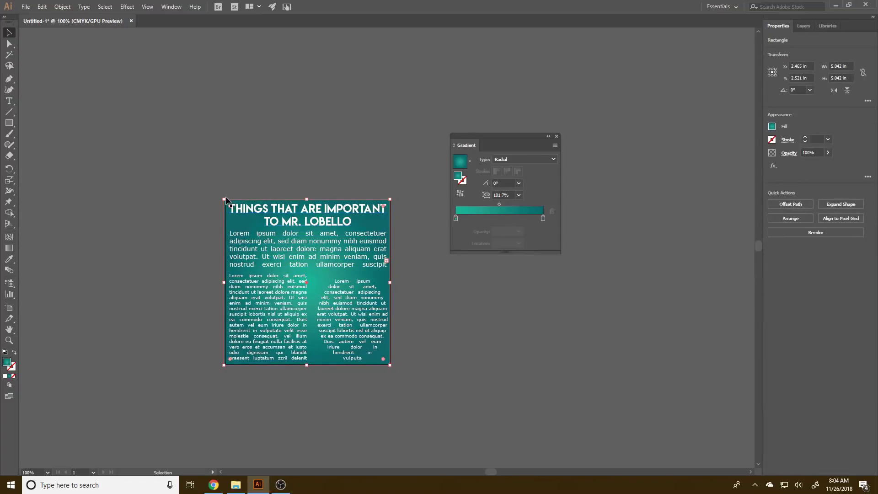
pyautogui.moveTo(225, 198); pyautogui.dragTo(228, 201)
pyautogui.scroll(4, 299, 317)
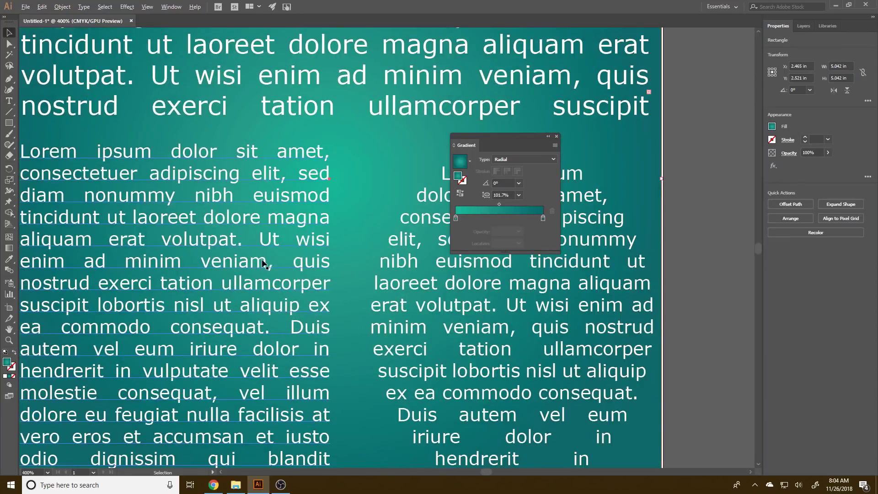
pyautogui.scroll(-4, 265, 263)
pyautogui.scroll(2, 209, 227)
pyautogui.moveTo(195, 132); pyautogui.dragTo(199, 132)
pyautogui.moveTo(185, 90); pyautogui.dragTo(188, 90)
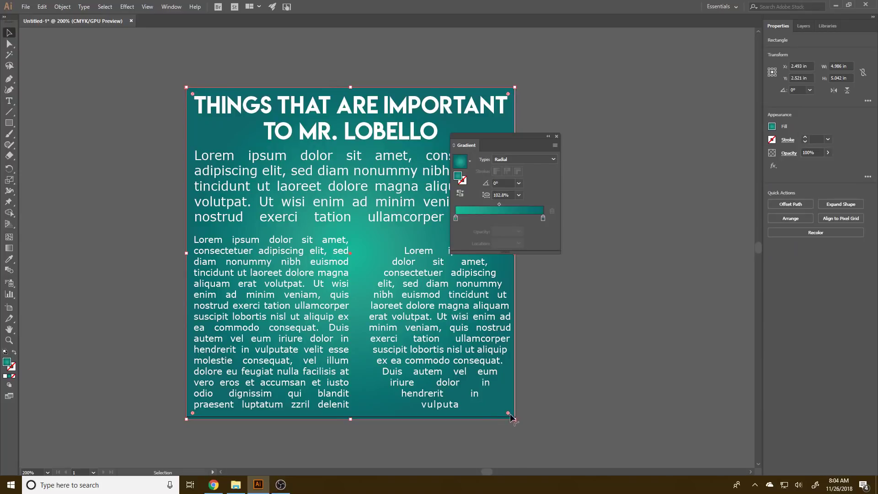
pyautogui.moveTo(513, 419); pyautogui.dragTo(516, 417)
pyautogui.click(547, 421)
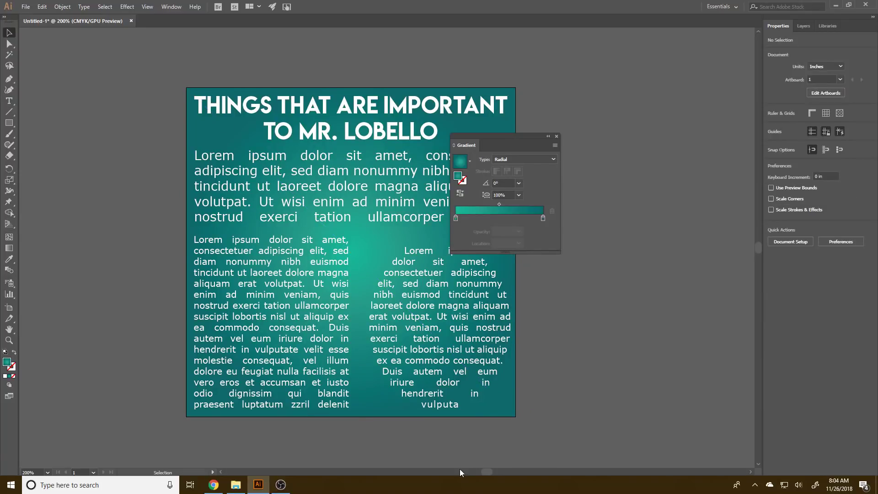
# Step: Move the floating Gradient panel clear of the artwork so the whole layout can be viewed
pyautogui.scroll(-3, 381, 418)
pyautogui.scroll(2, 381, 418)
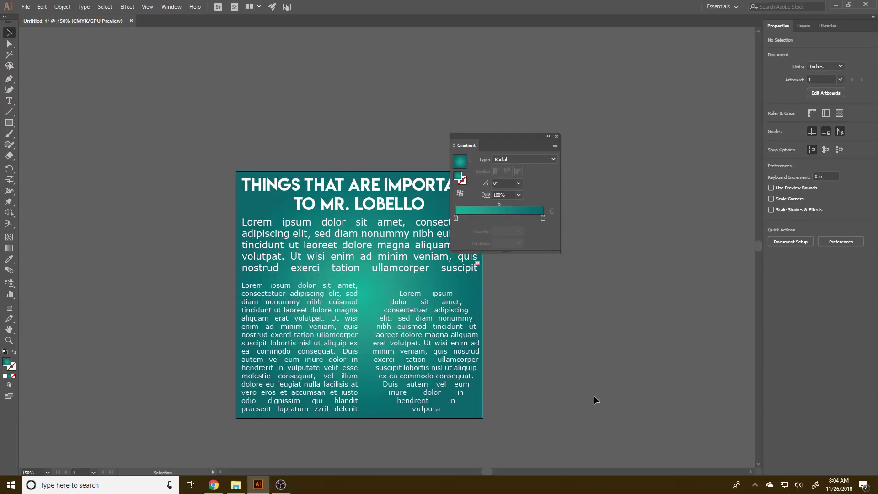
pyautogui.moveTo(517, 147); pyautogui.dragTo(655, 140)
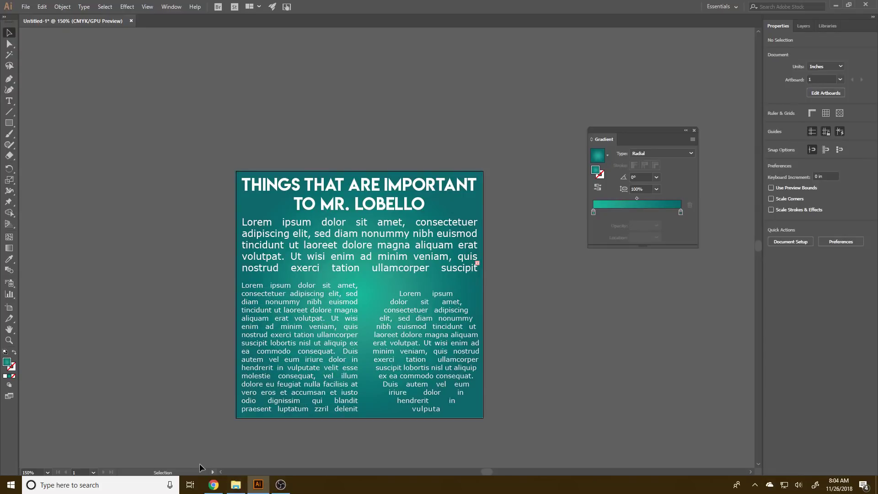
pyautogui.moveTo(280, 492)
pyautogui.click(277, 487)
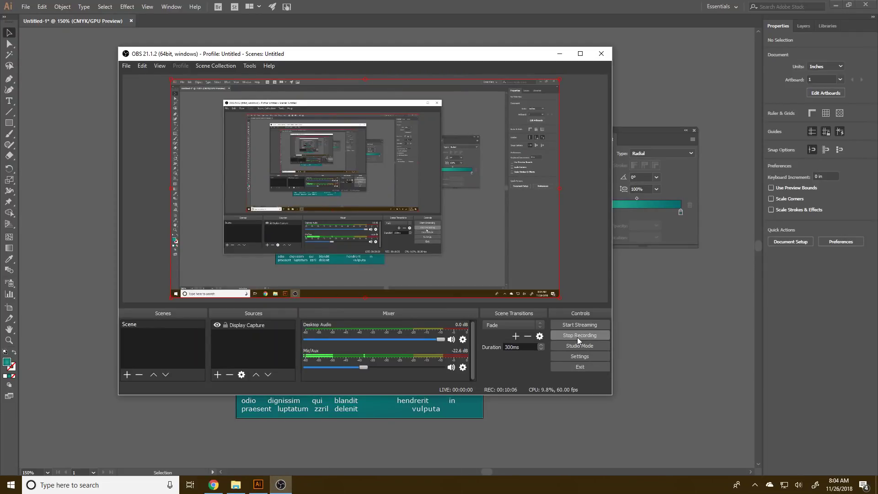